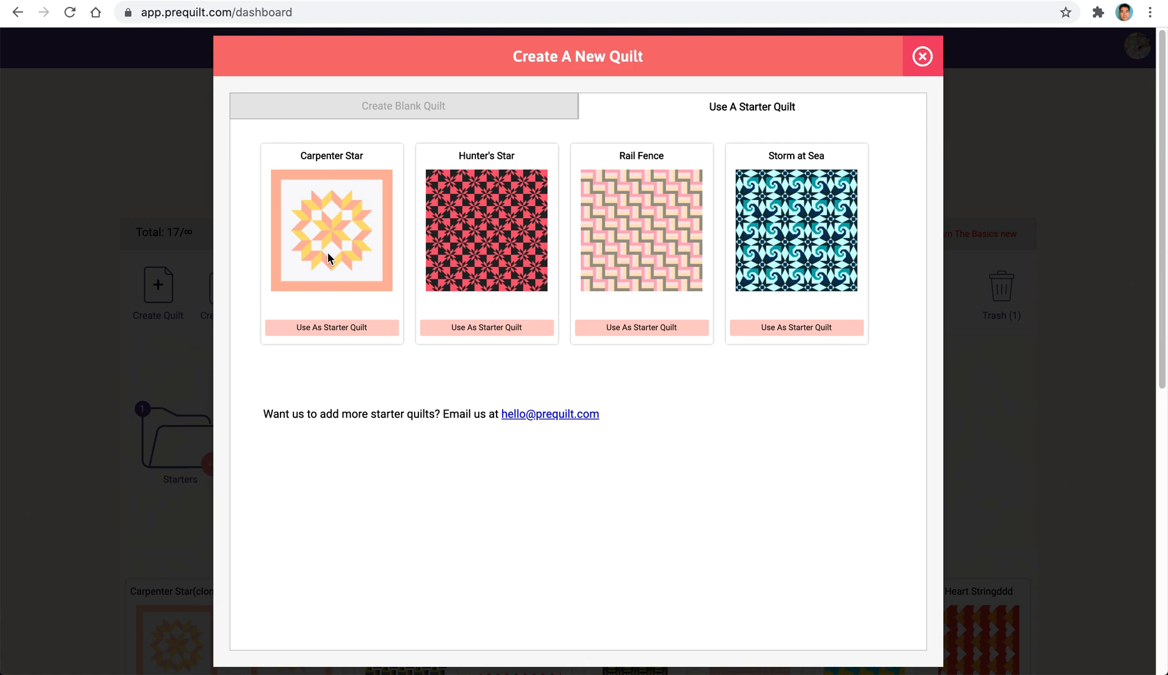
double_click(313, 157)
click(606, 58)
click(923, 56)
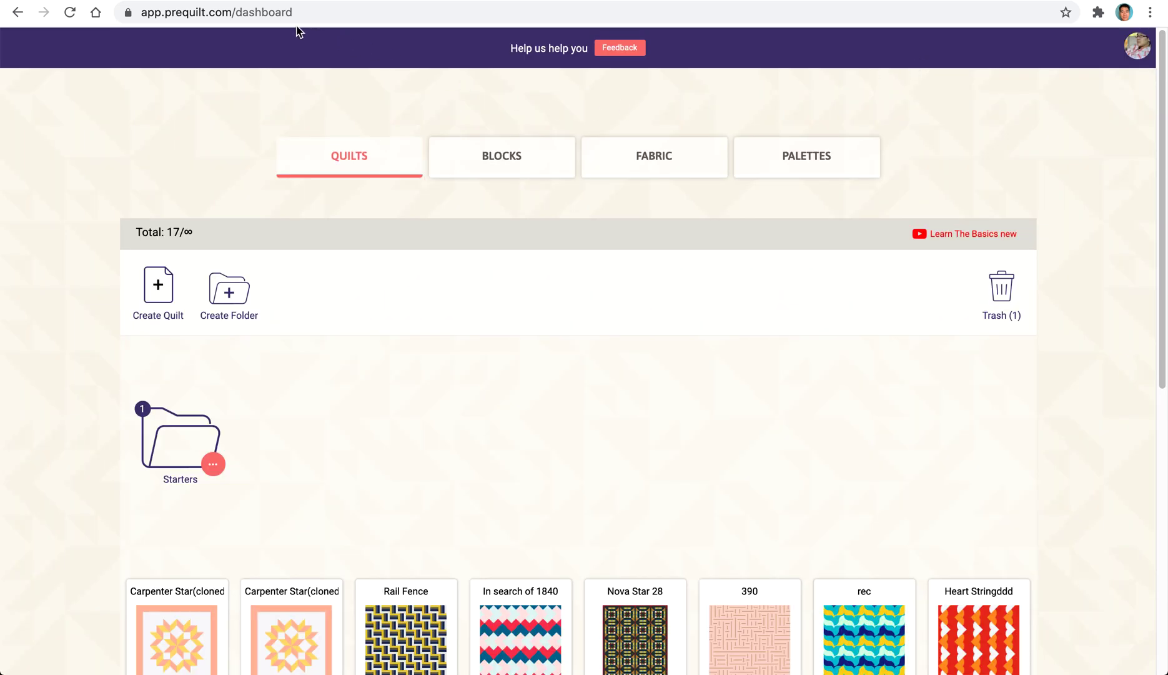
click(302, 14)
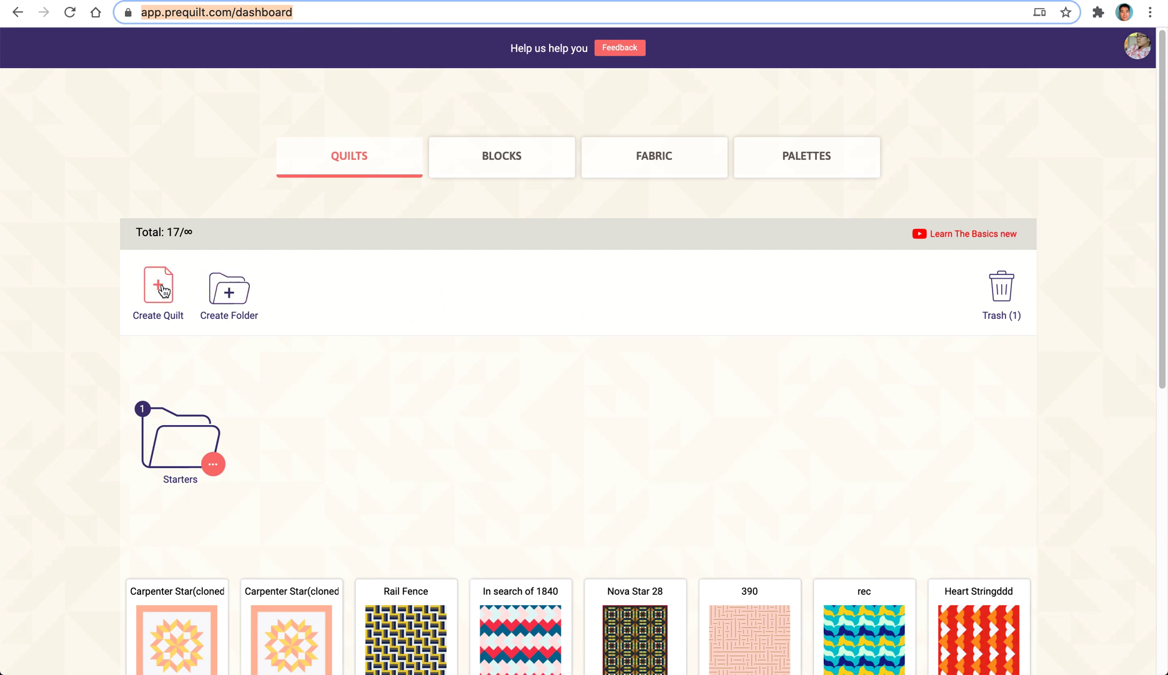
Create a new quilt from the Carpenter Star starter quilt.
click(159, 291)
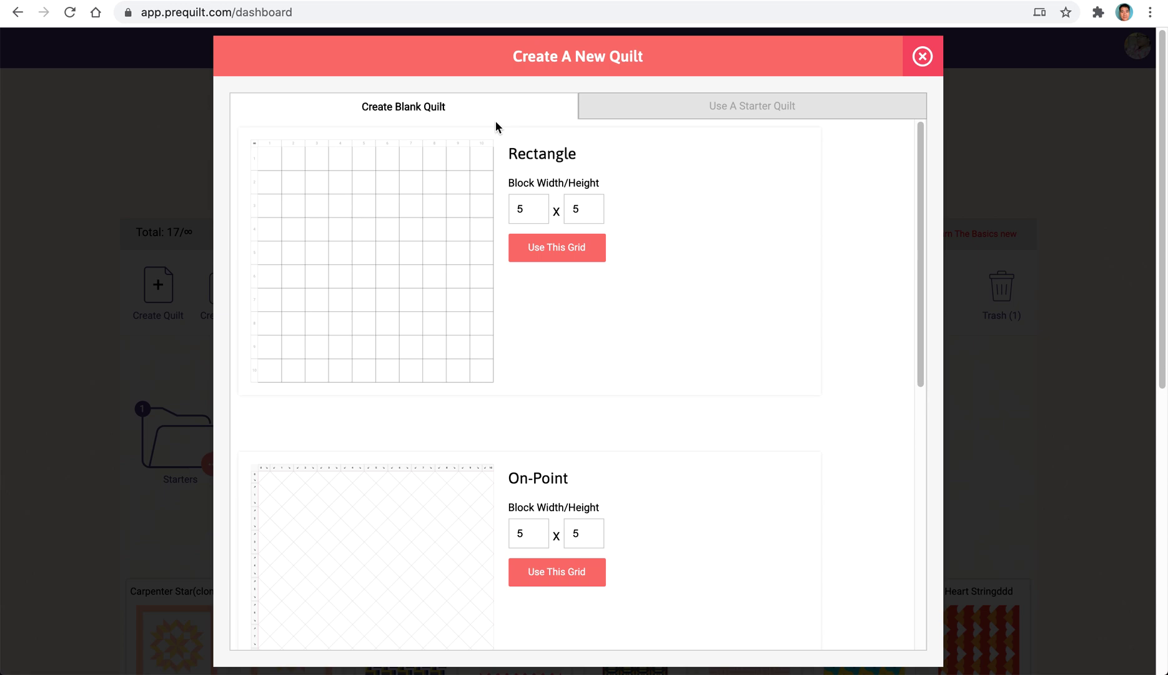
click(720, 112)
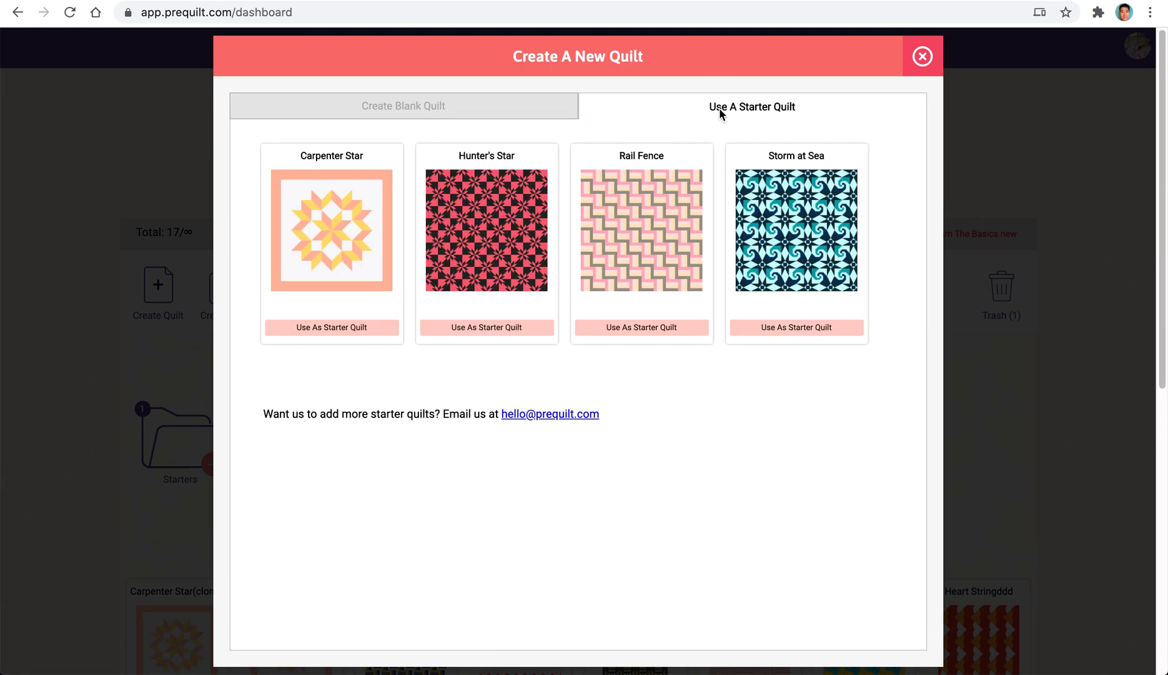
click(331, 328)
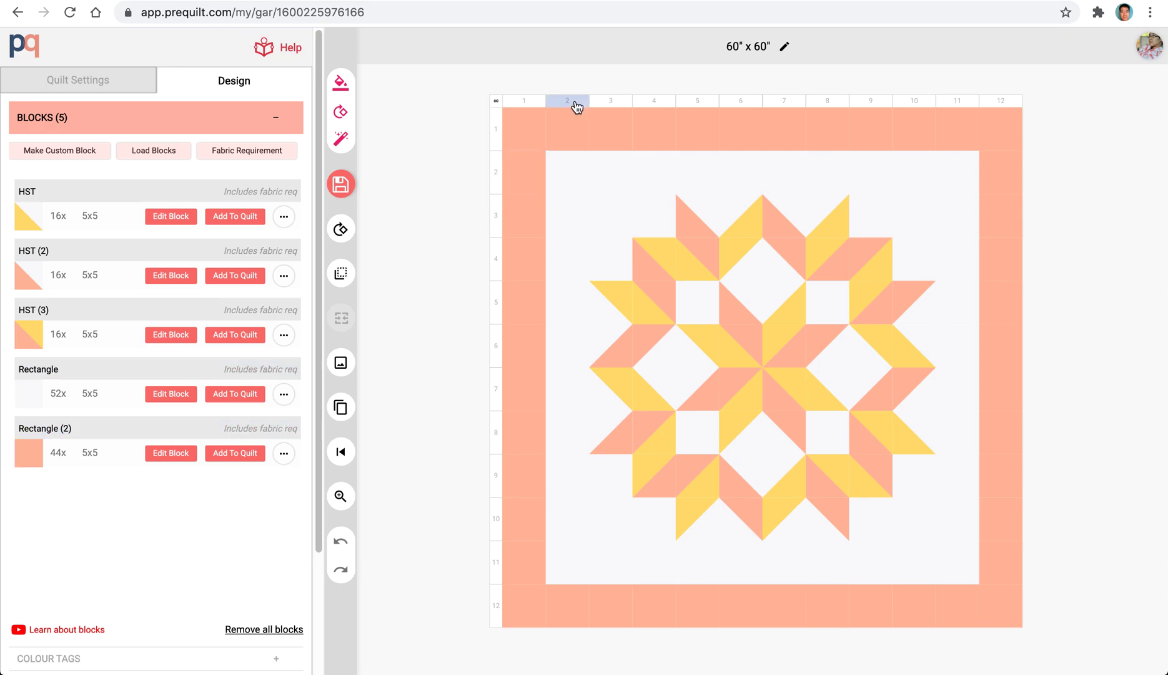
Select all blocks matching the quilt's peach corner block and replace them with the plain Rectangle block.
right_click(531, 134)
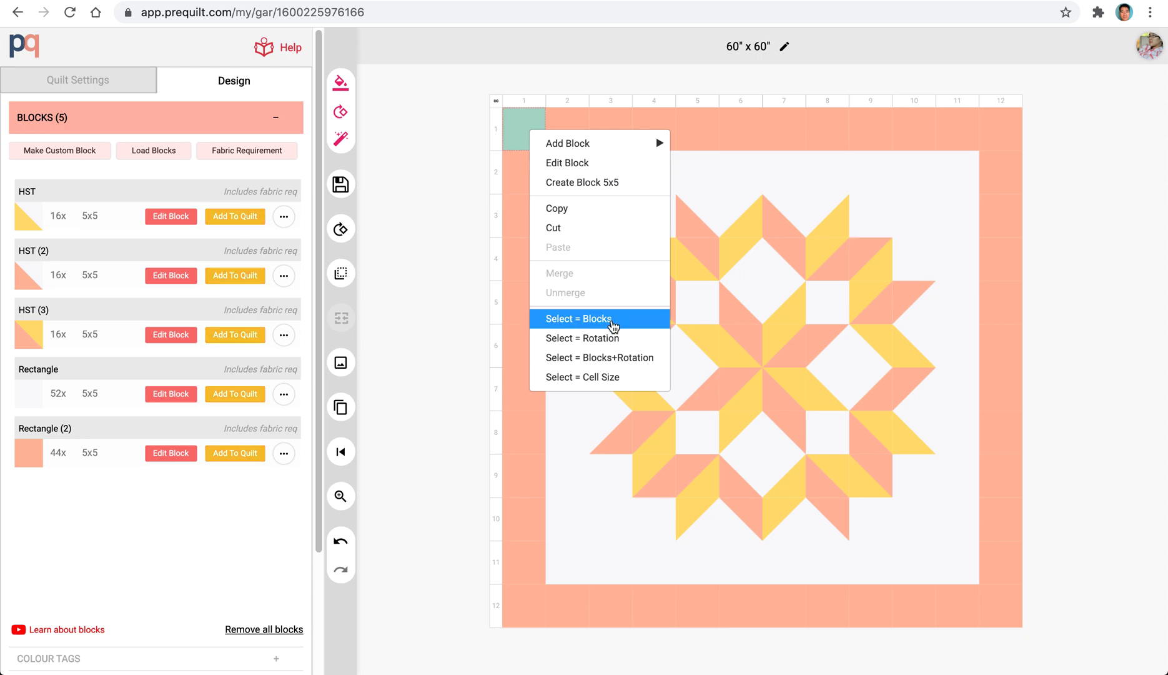
click(611, 319)
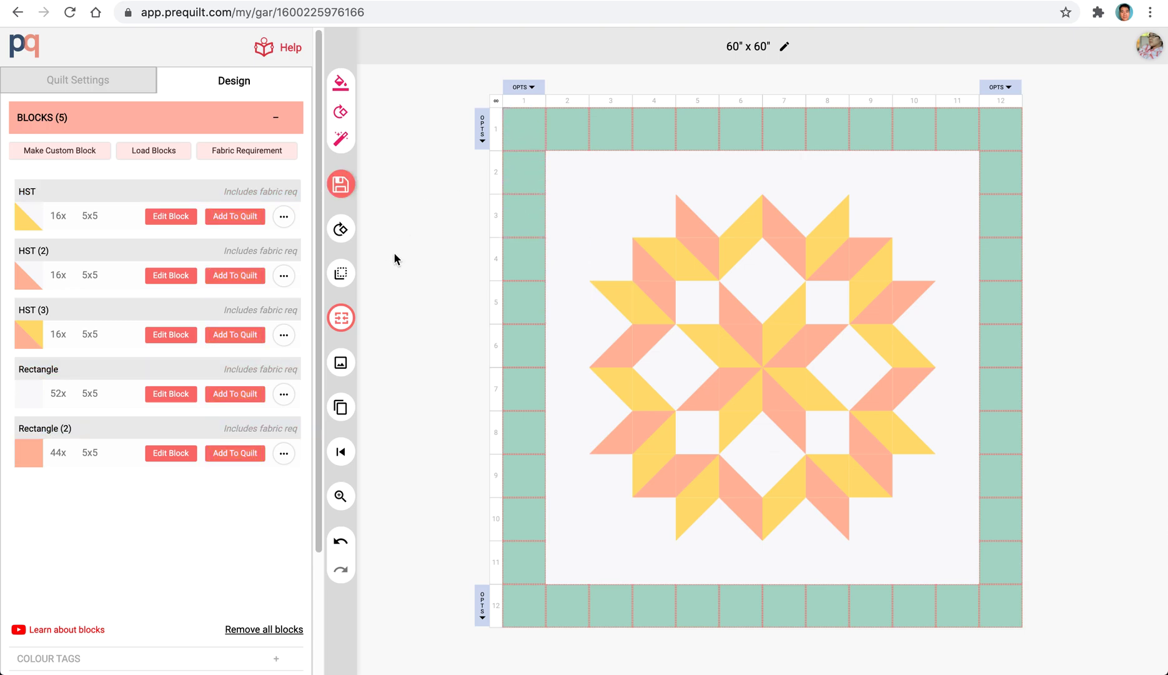
click(230, 394)
click(410, 334)
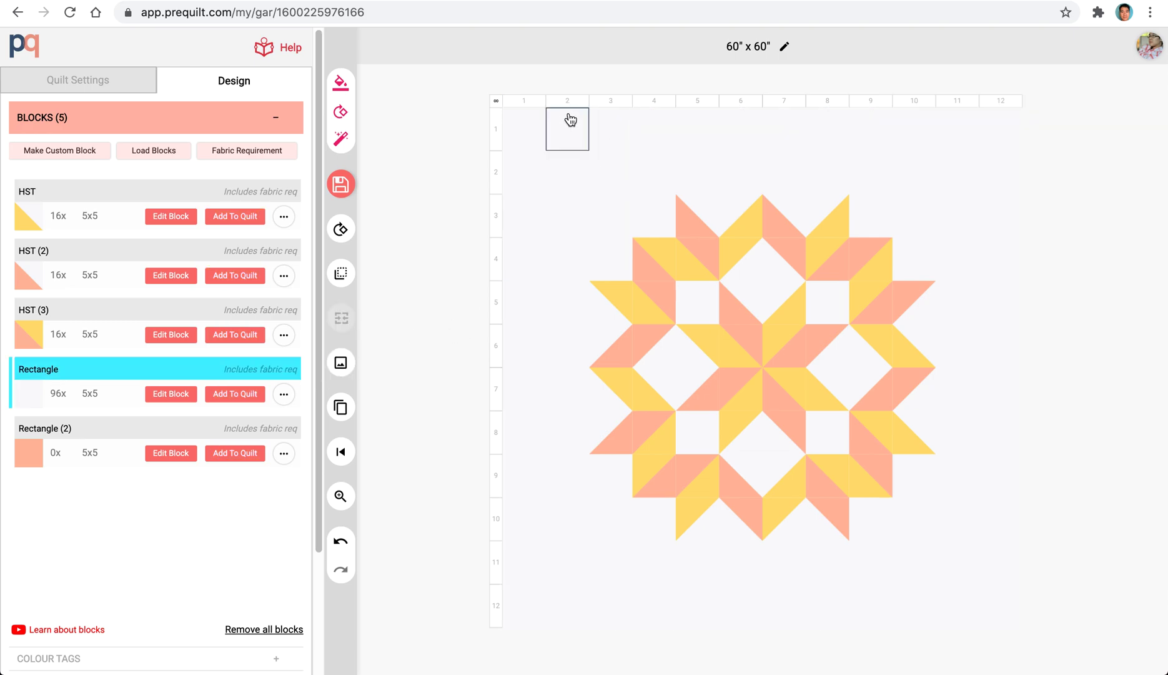
Insert a new column before column 2 and another one after column 3 of the quilt grid.
click(562, 103)
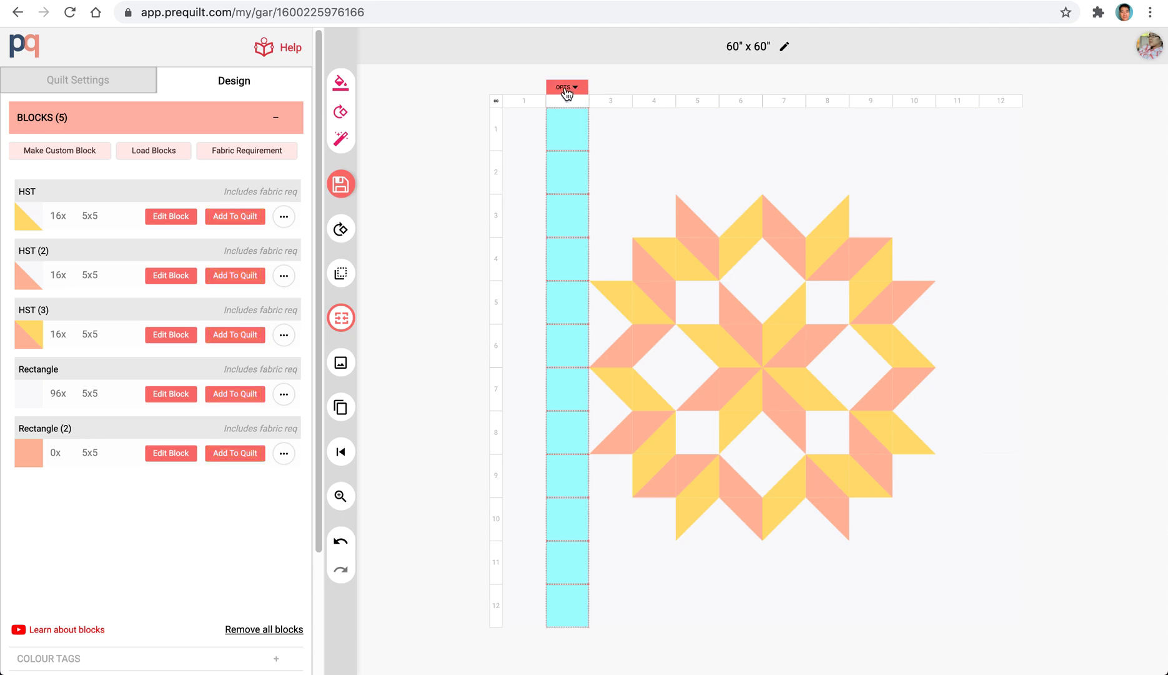
click(568, 92)
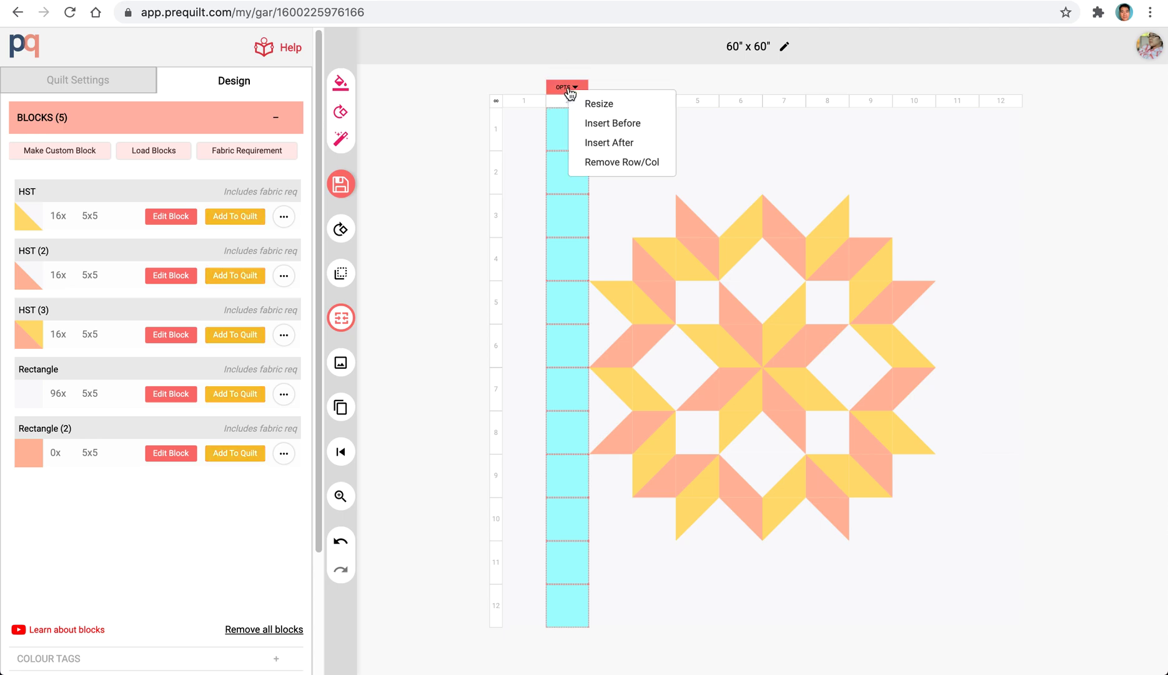
click(631, 127)
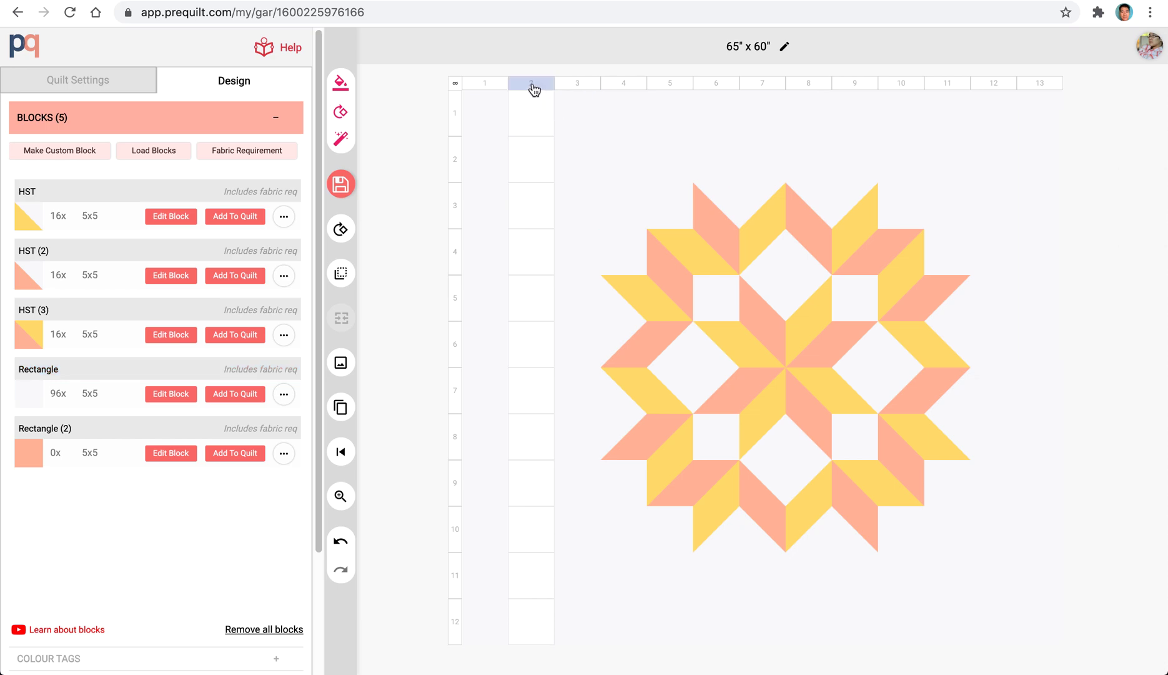
click(589, 82)
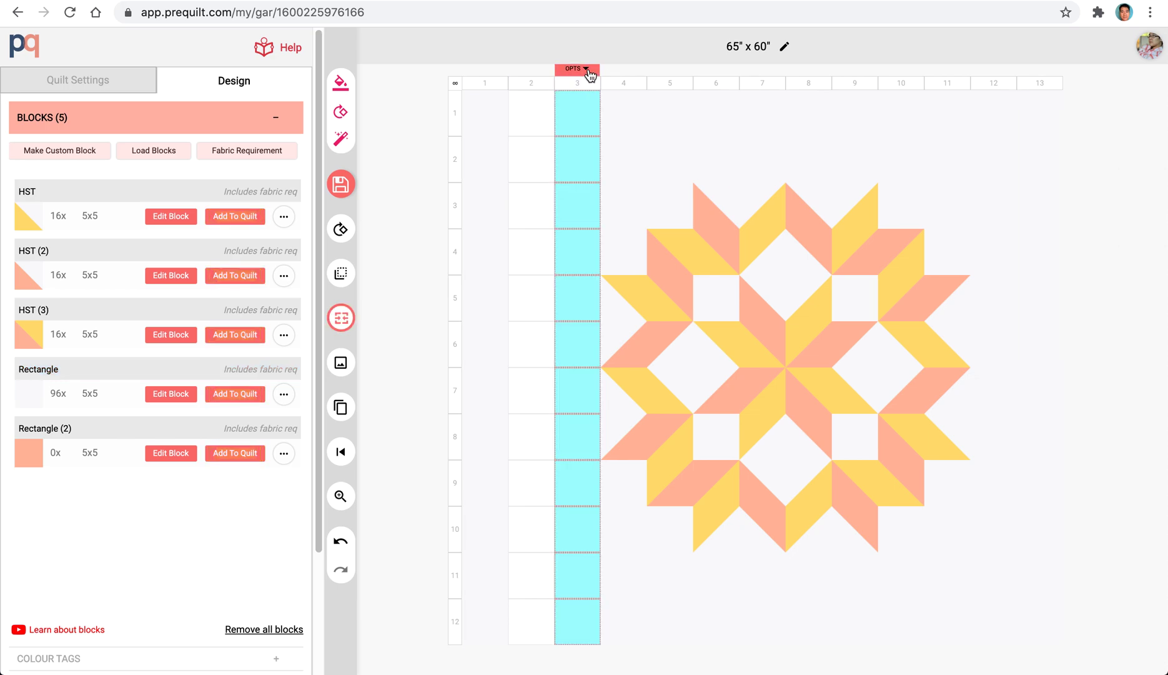
click(587, 70)
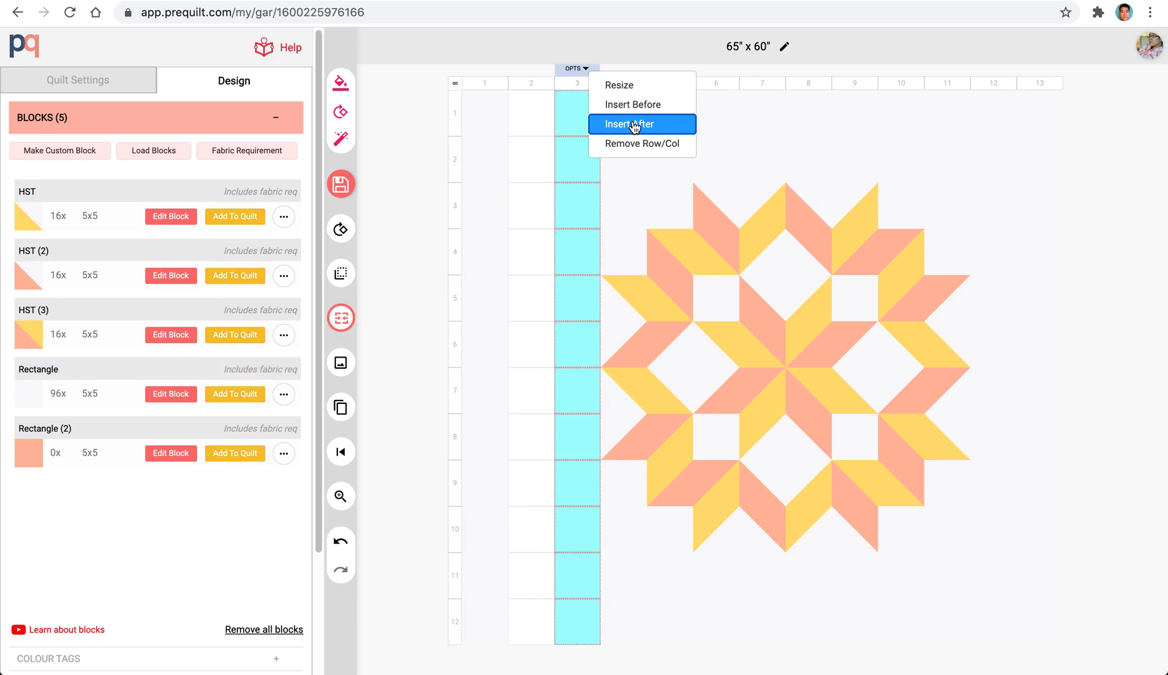
click(635, 124)
Resize the new empty columns 2 and 4 together to a width of 2, and clear the selection.
click(503, 83)
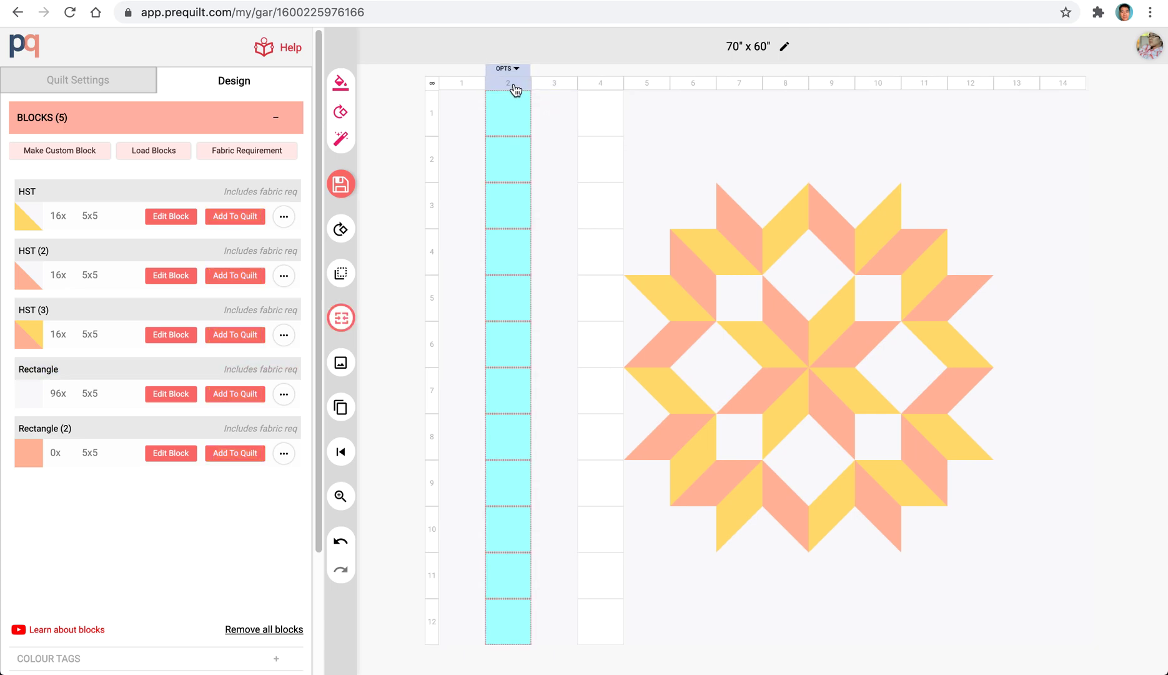
click(602, 85)
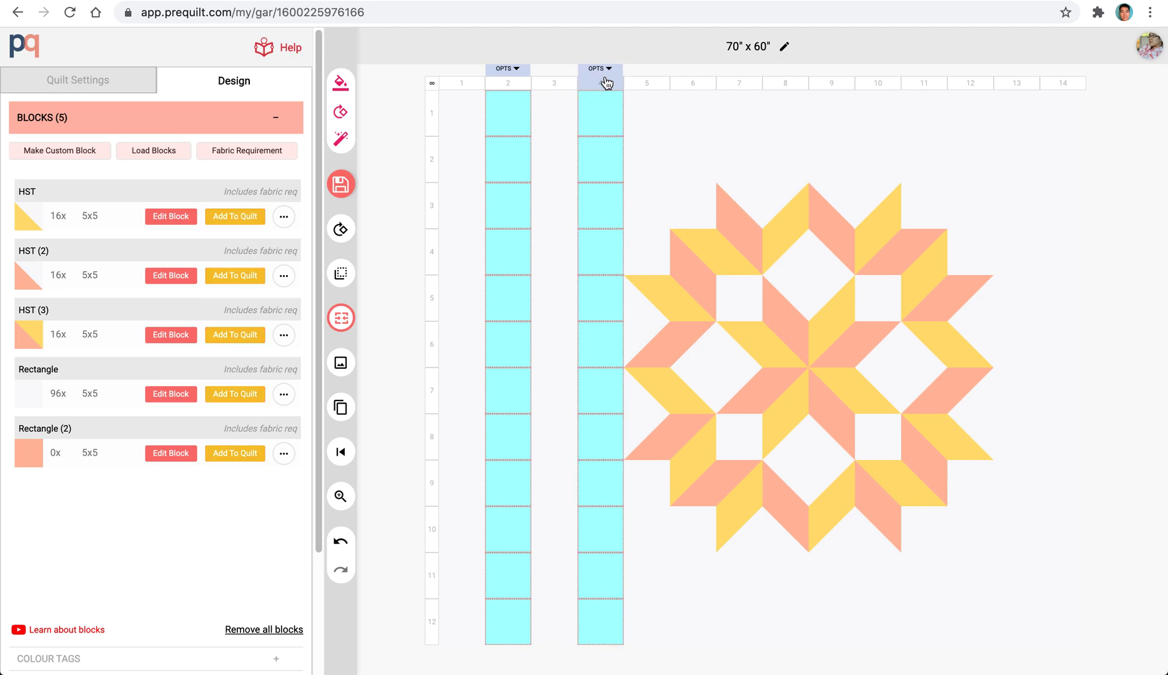
click(604, 72)
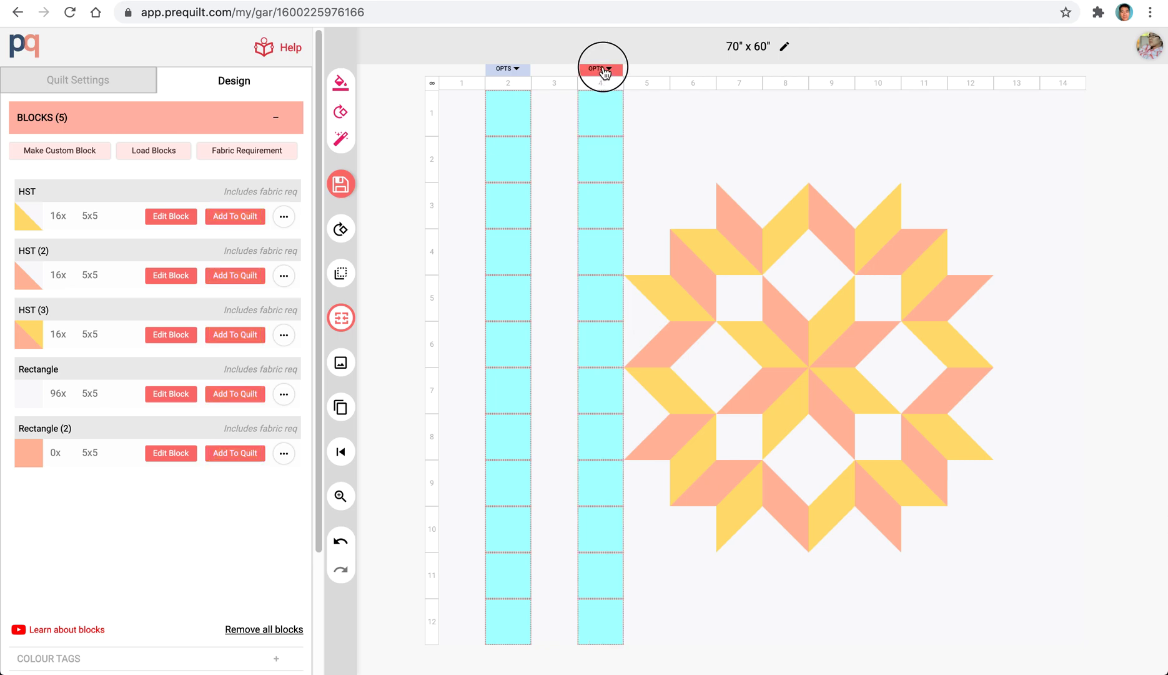
click(639, 82)
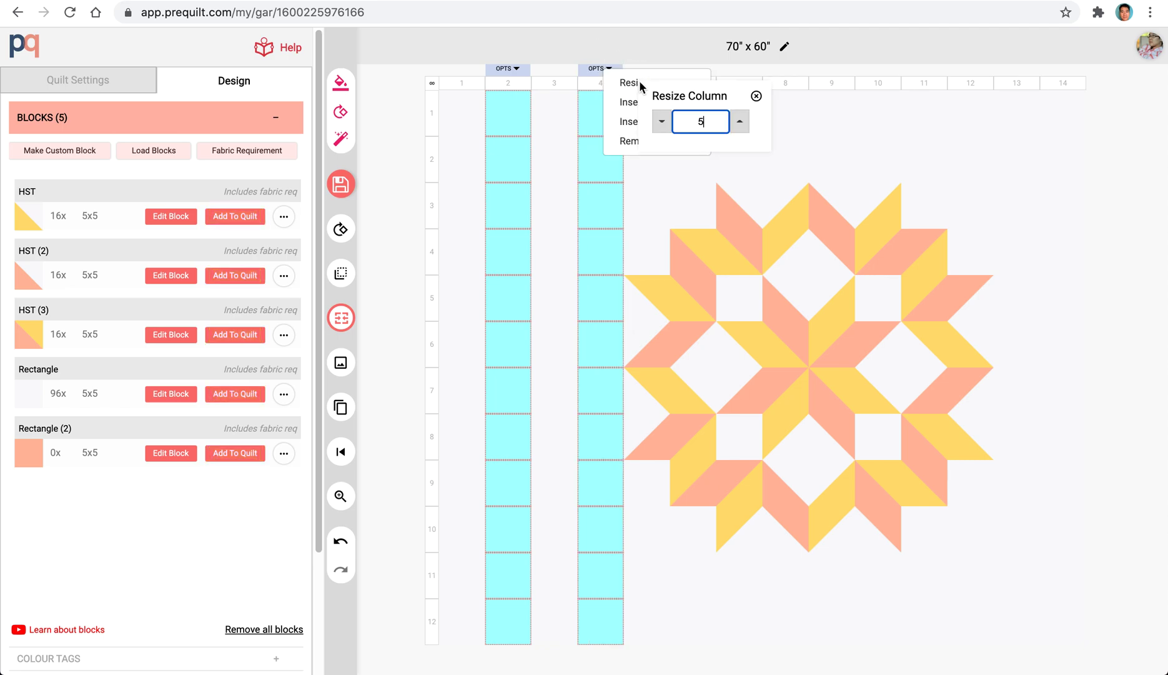
double_click(695, 119)
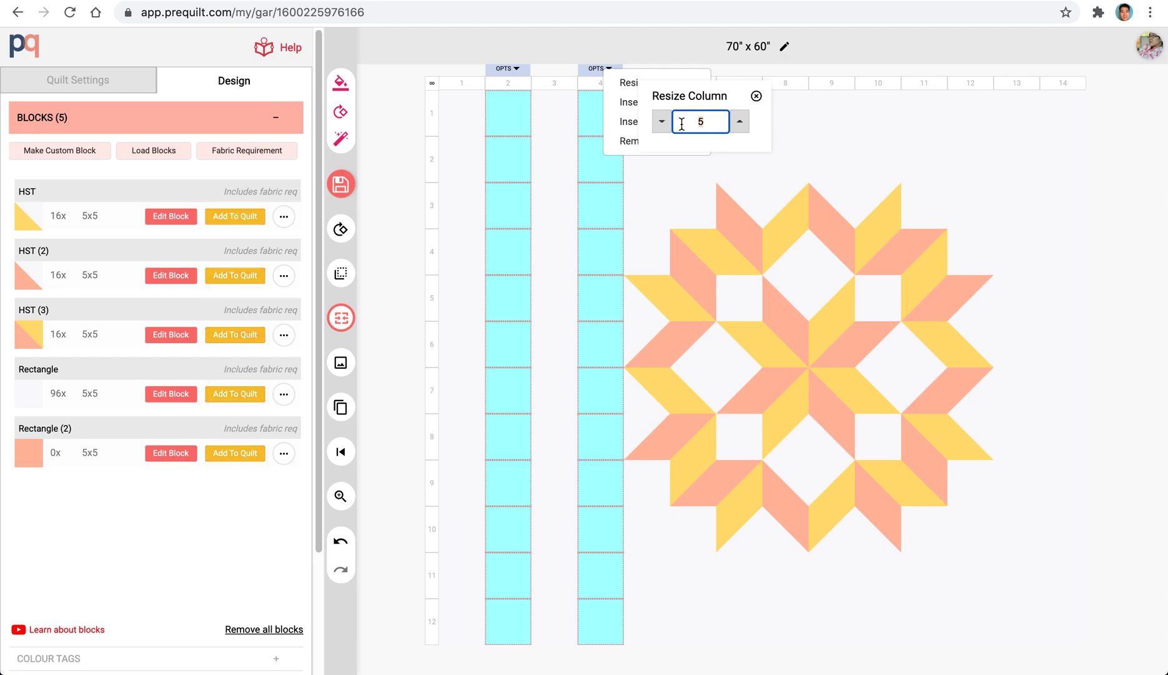
text(2)
key(Return)
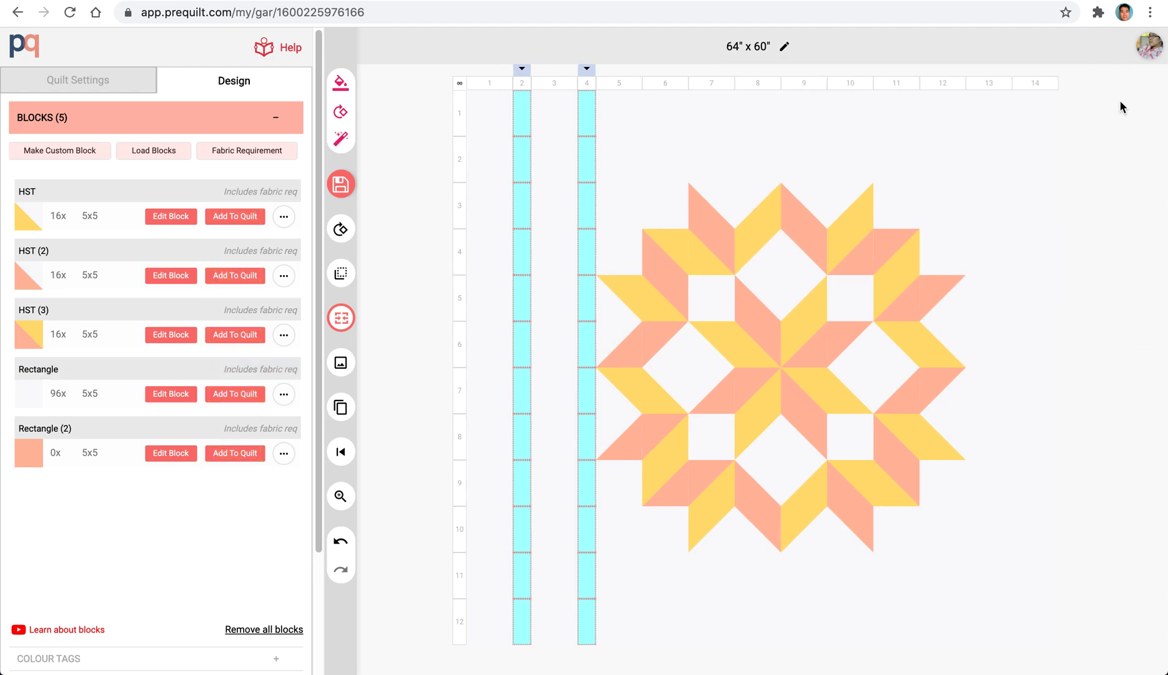
click(1068, 110)
Insert a new column before column 13 and another one after column 14, on the far side of the star.
click(988, 85)
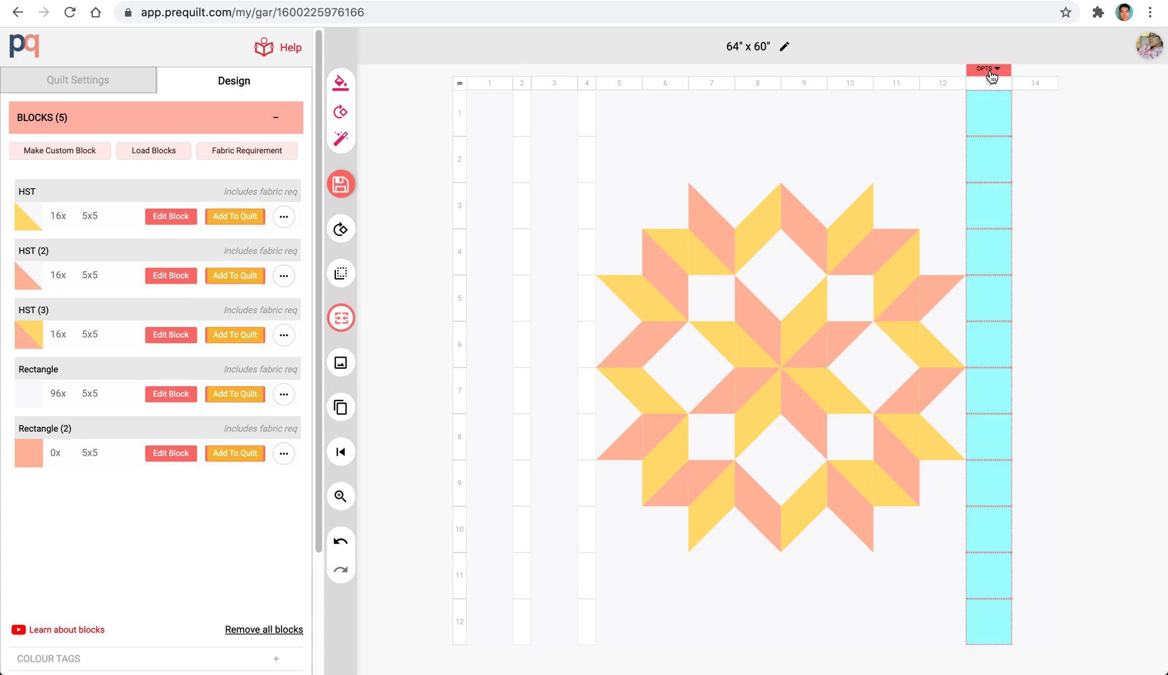
click(998, 72)
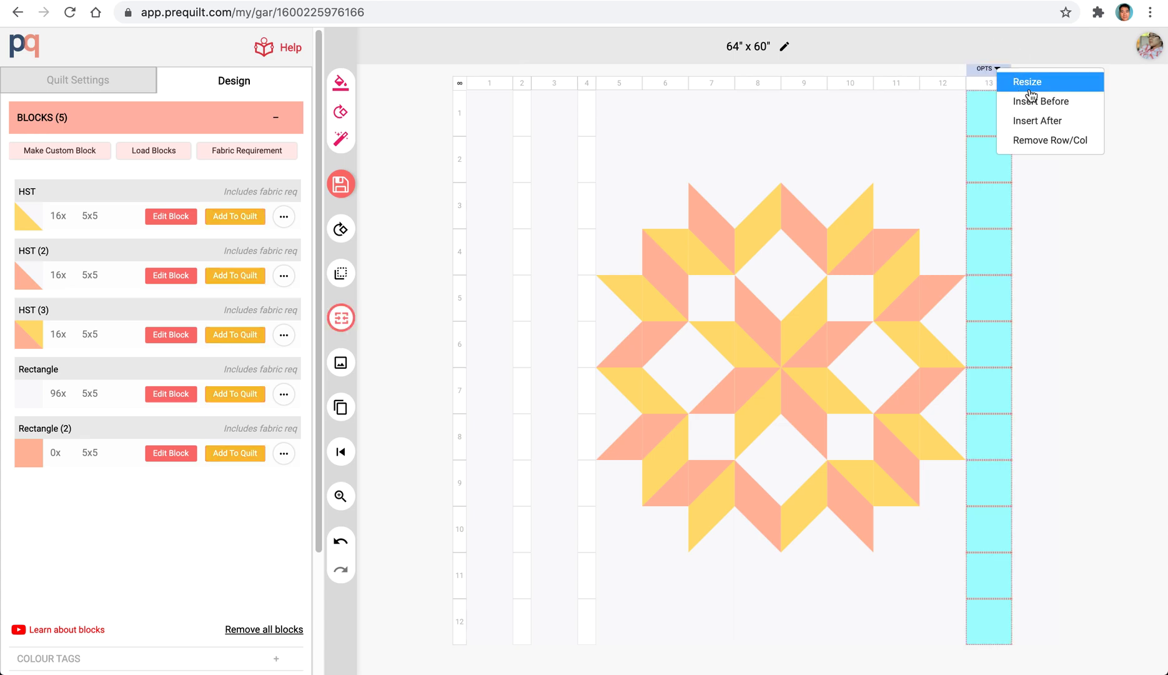
click(1013, 99)
click(1010, 88)
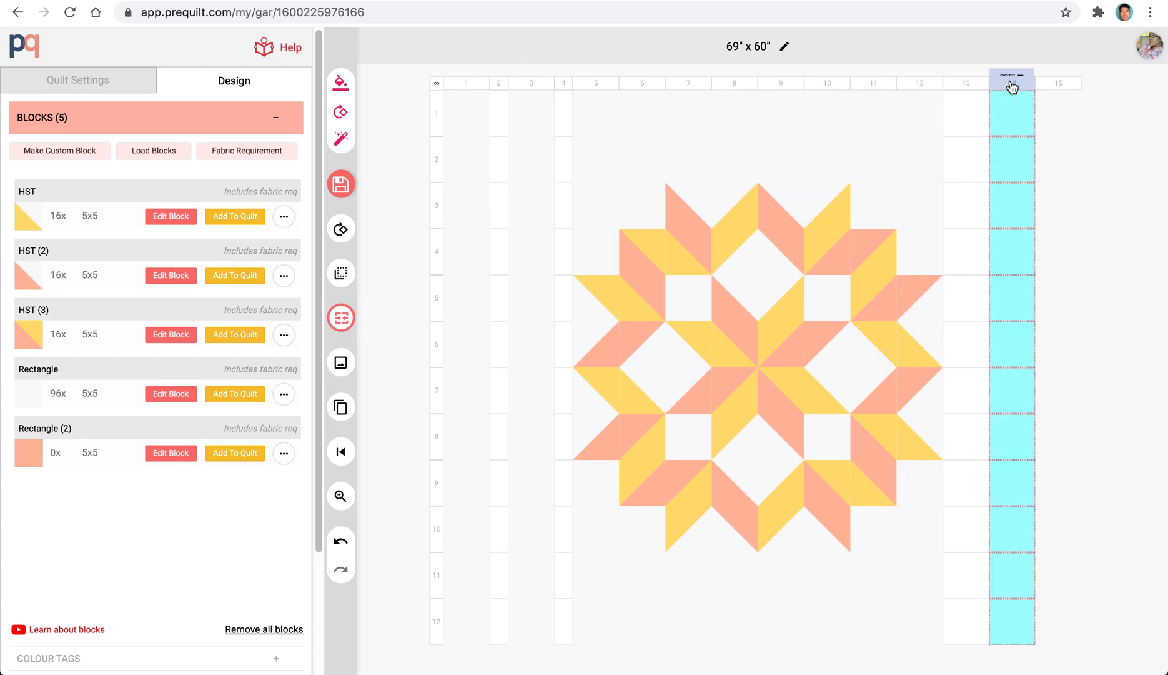
click(1009, 68)
click(1062, 124)
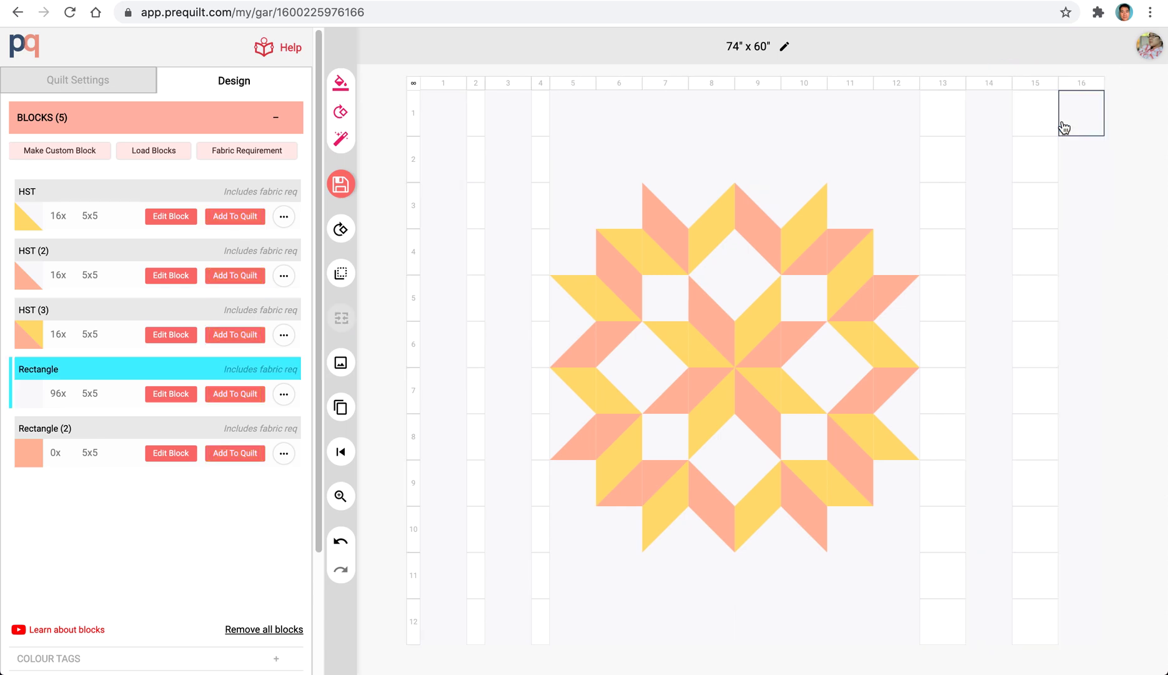
Resize the empty columns 13 and 15 together to a width of 2, and clear the selection.
click(953, 86)
click(1040, 88)
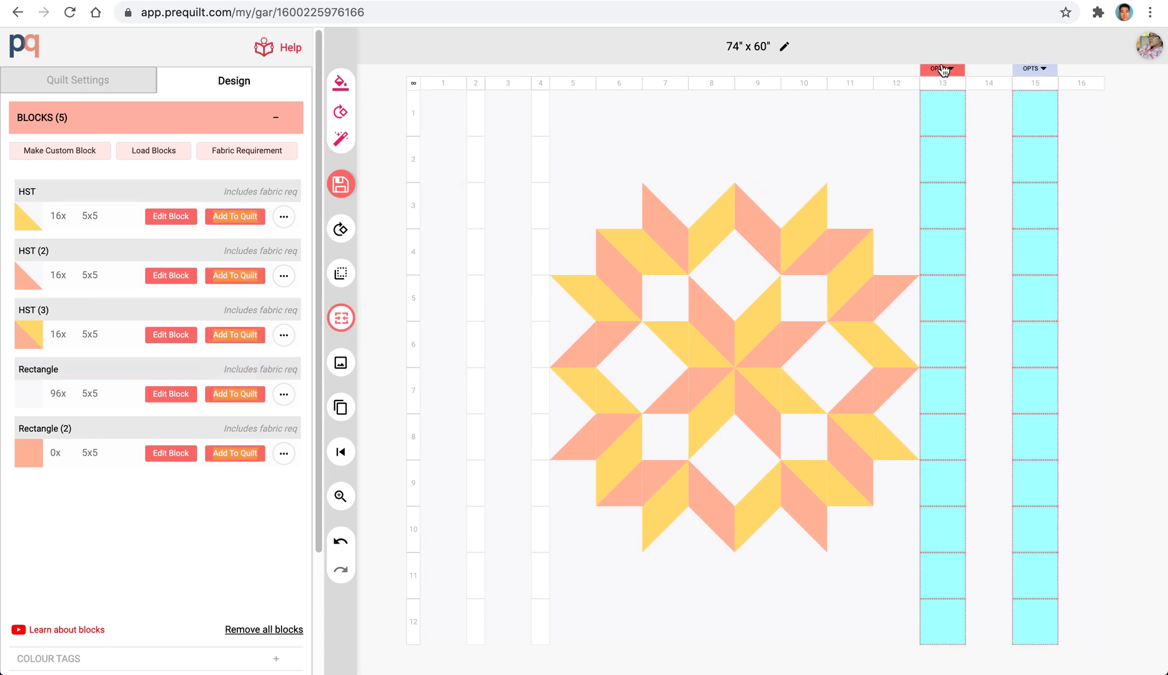
click(942, 69)
click(958, 79)
text(2)
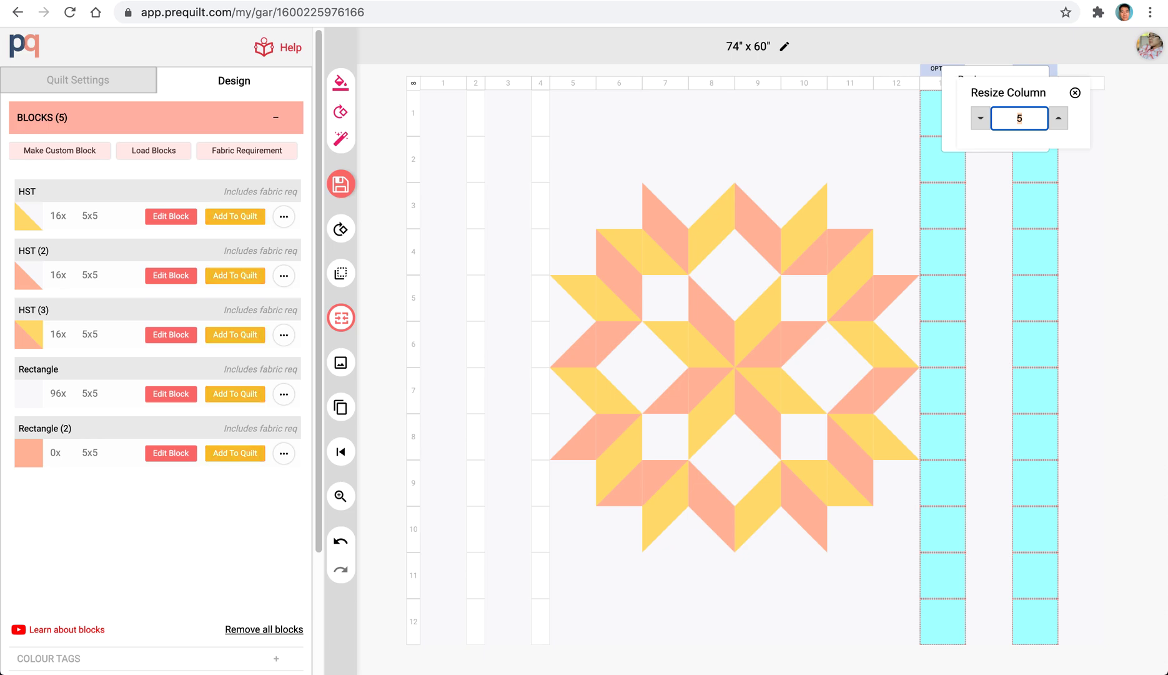
key(Return)
click(385, 253)
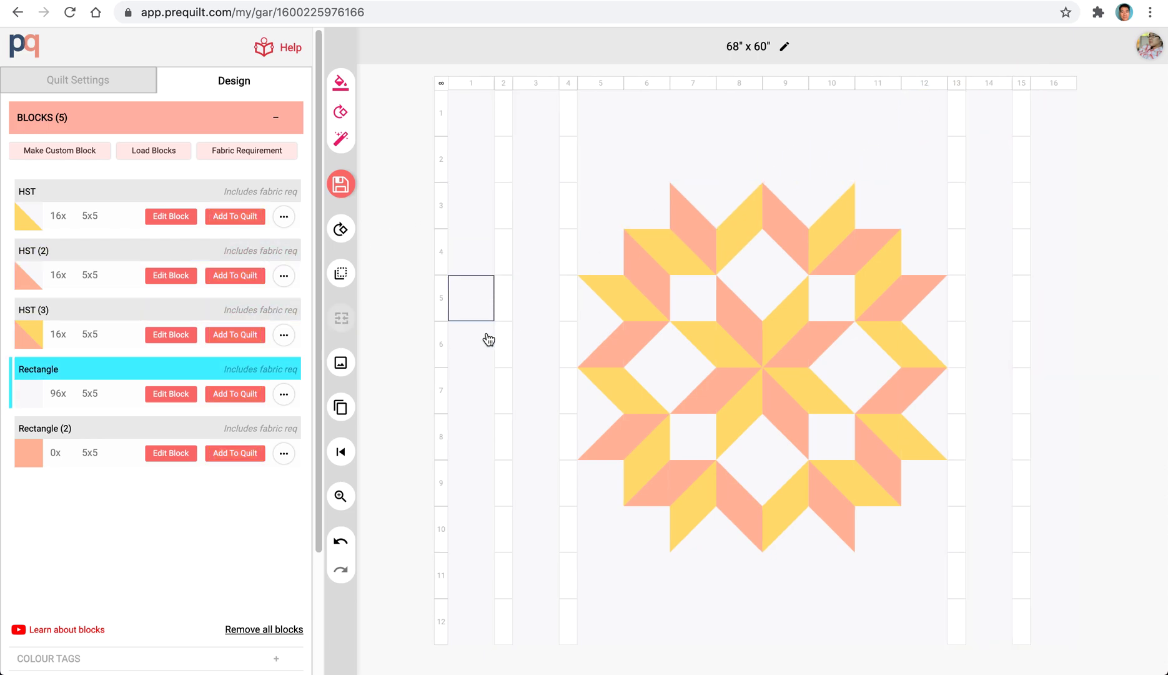
Insert a new row before row 2 and another one after row 3, above the star.
click(443, 171)
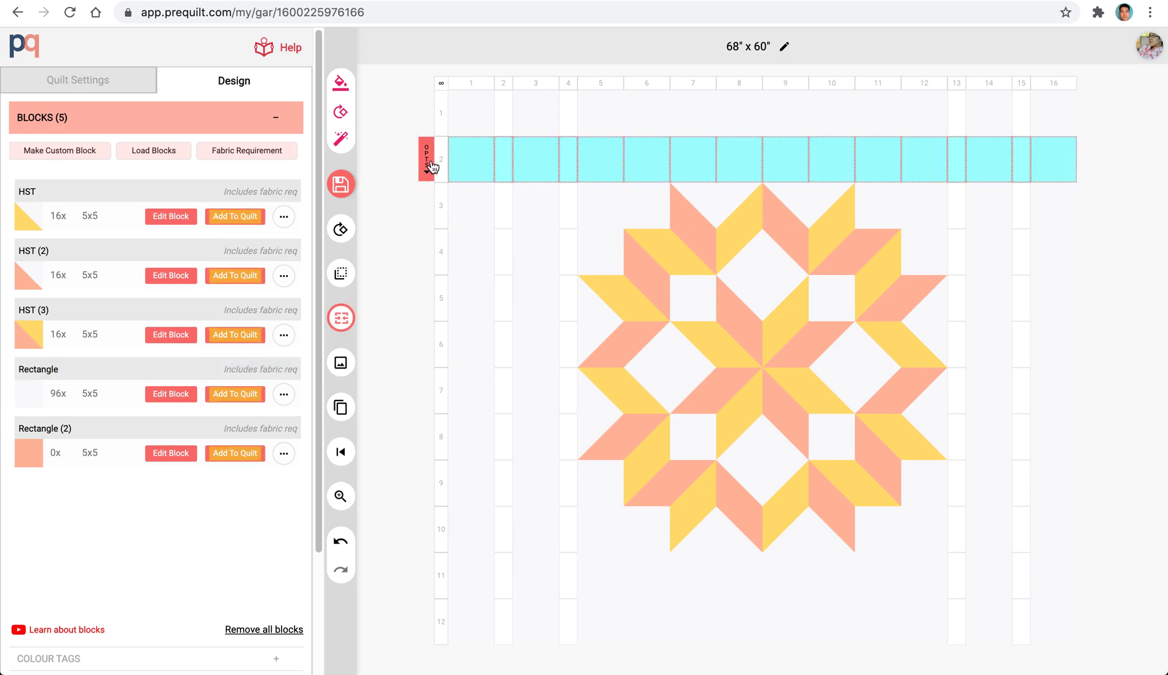
click(431, 163)
click(460, 196)
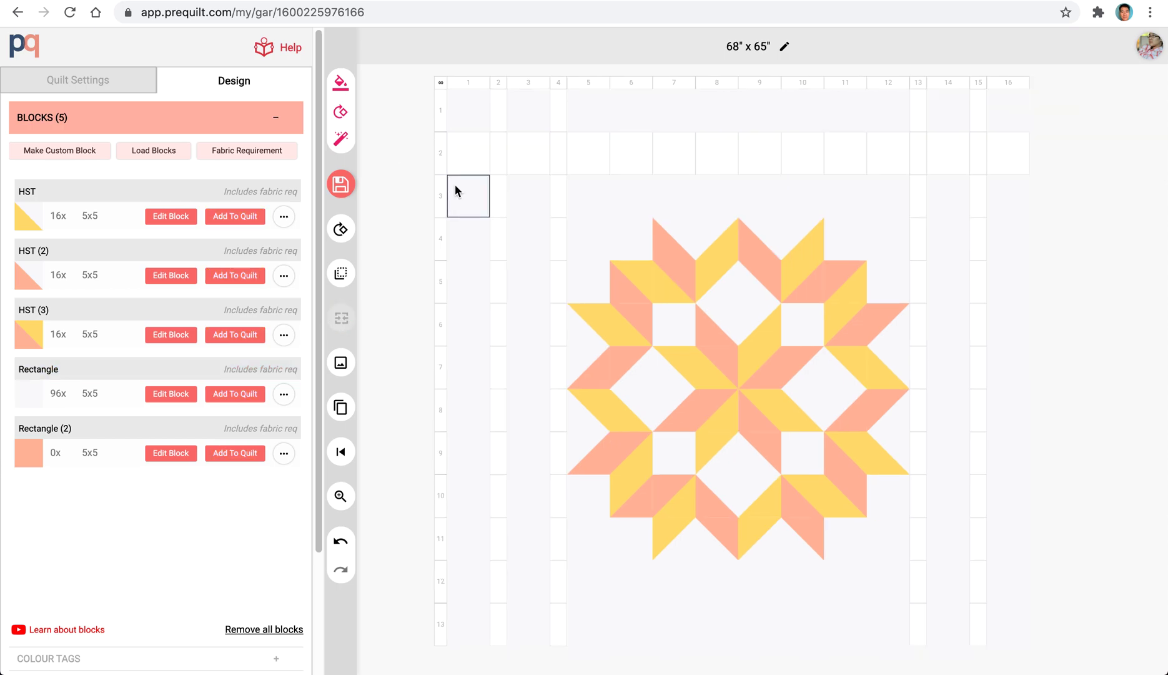
click(466, 196)
click(451, 195)
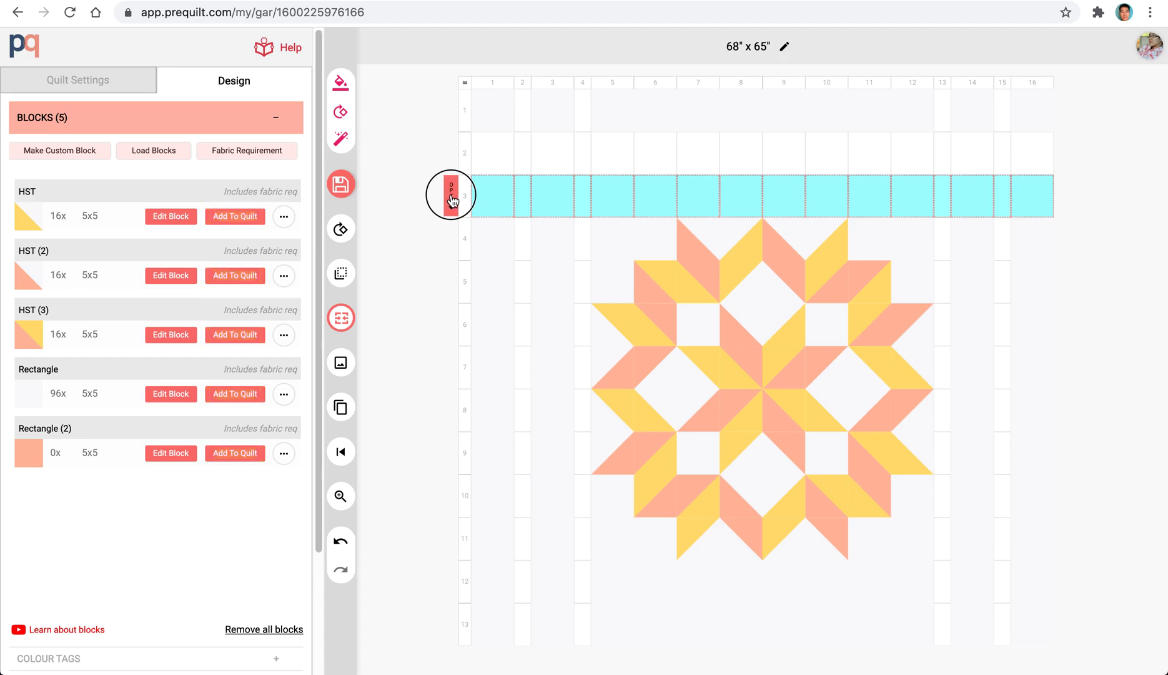
click(495, 248)
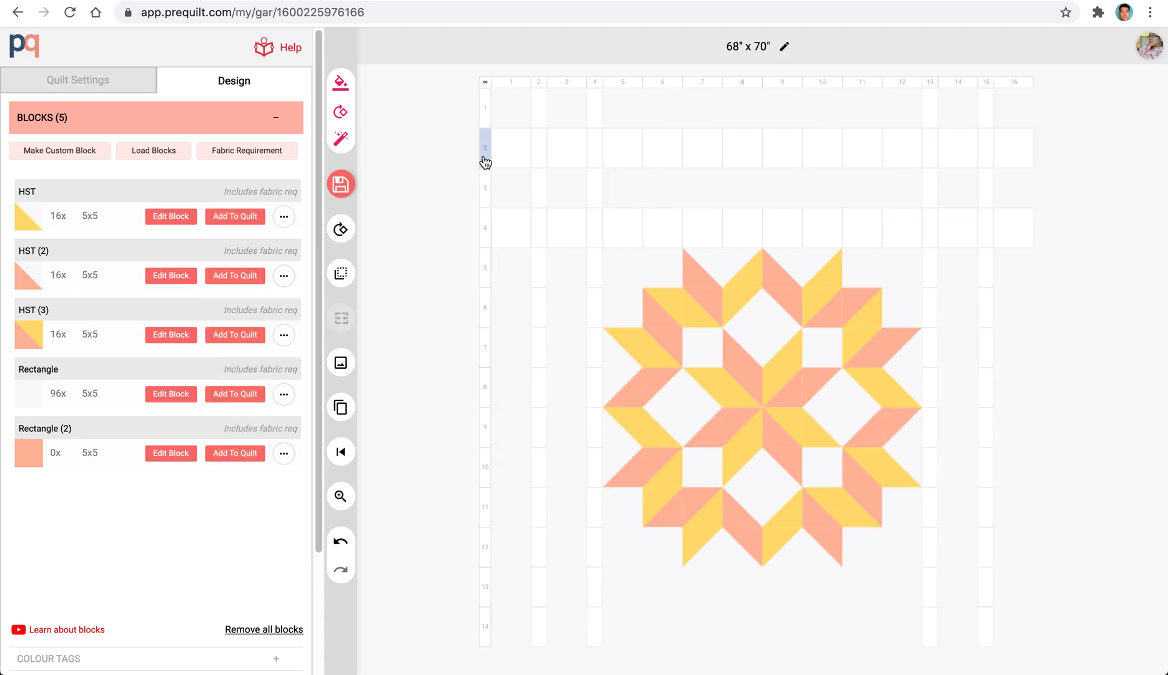
Insert a new row before row 13 and another one after row 14, below the star.
click(487, 584)
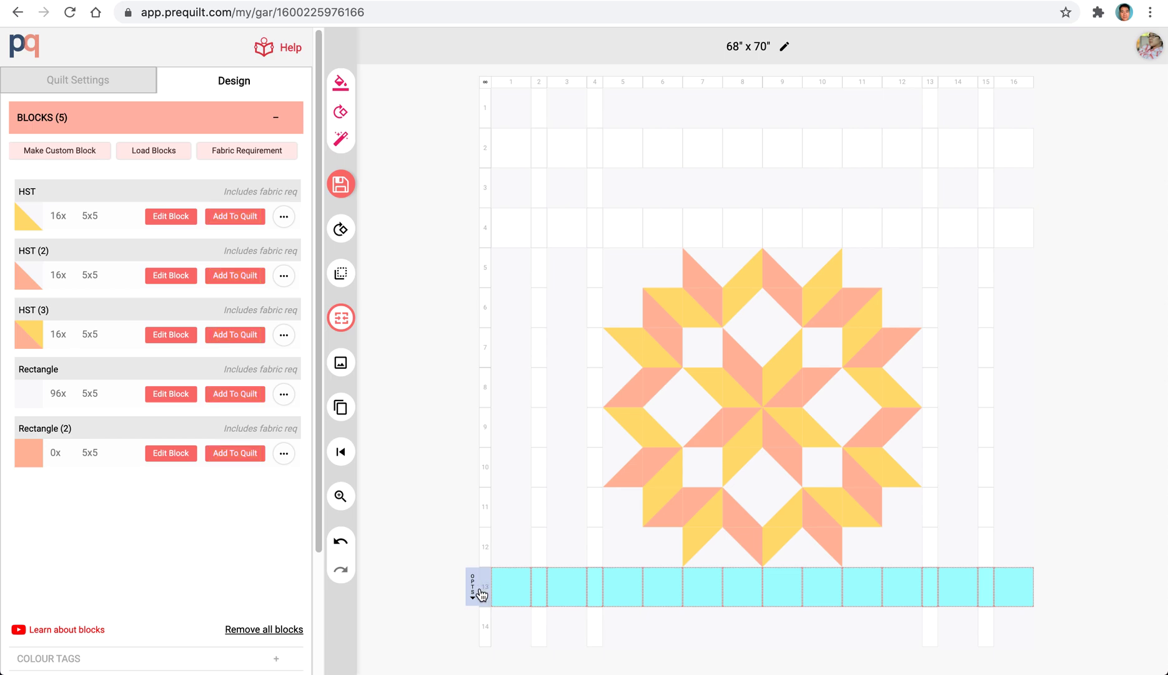
click(472, 593)
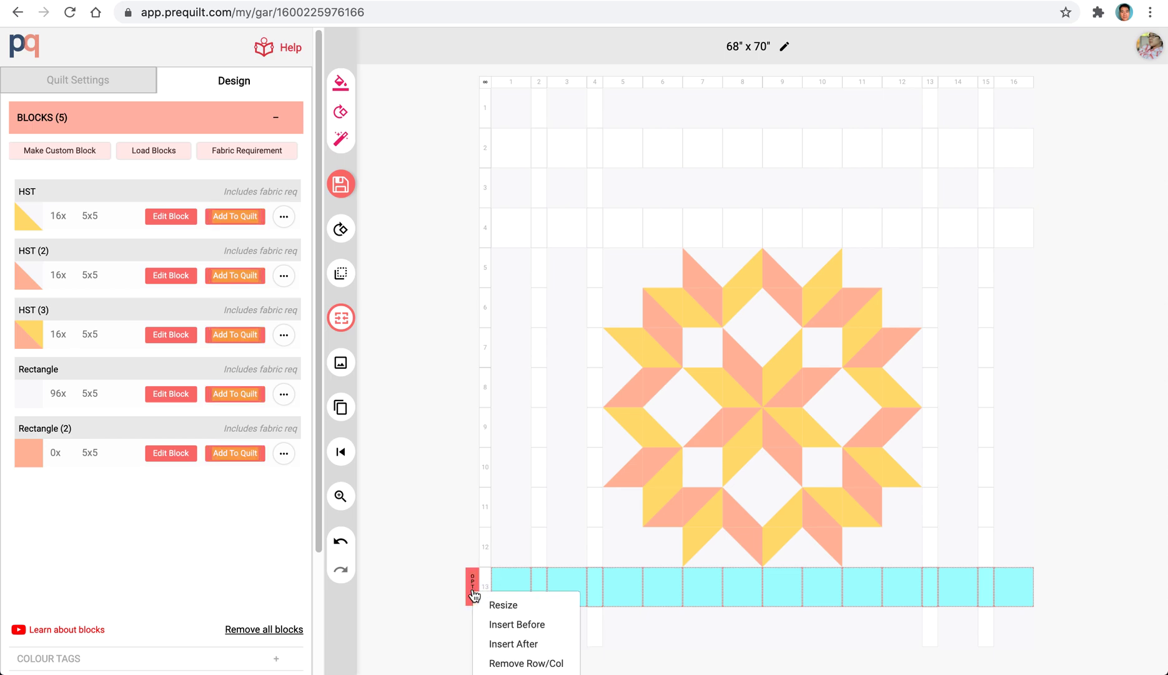
click(534, 626)
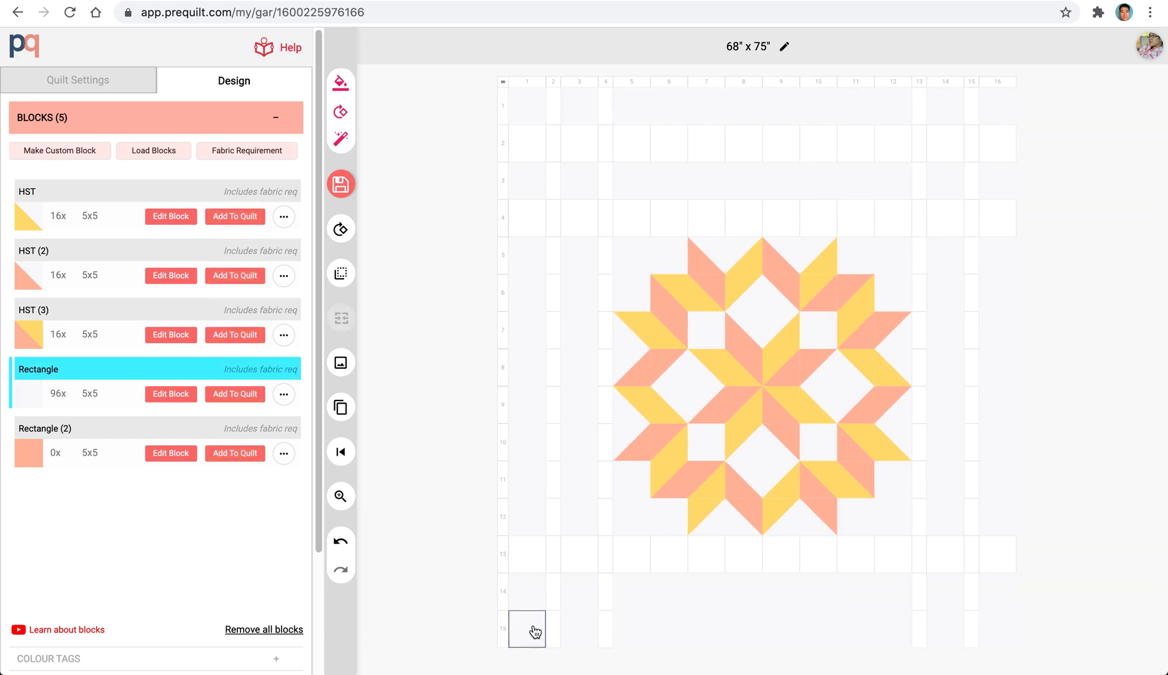
click(503, 592)
click(489, 592)
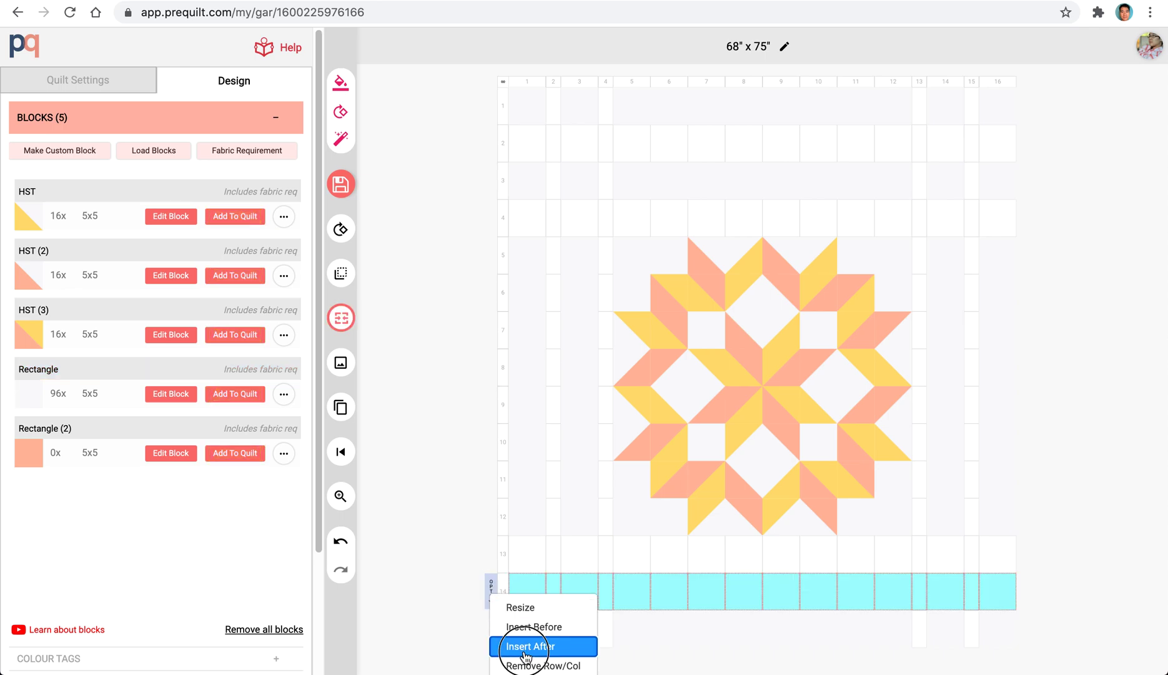
click(507, 646)
Resize the empty rows 2, 4, 13 and 15 together to a height of 2, and clear the selection.
click(522, 598)
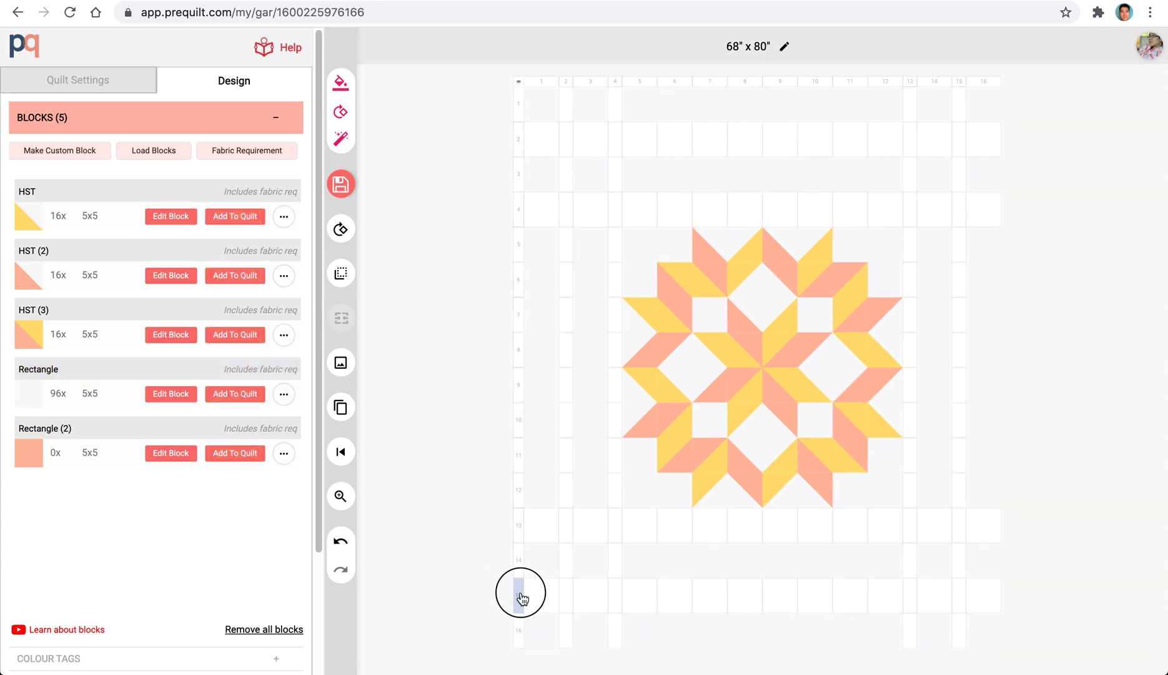
shift+click(519, 528)
shift+click(516, 208)
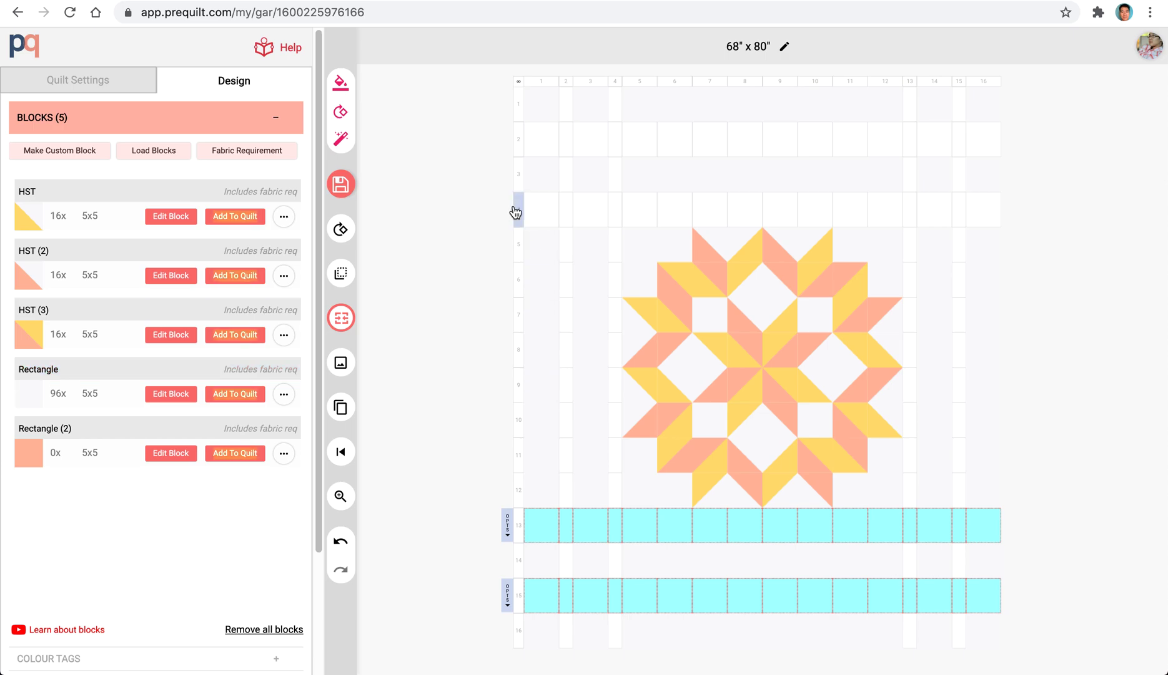
shift+click(521, 143)
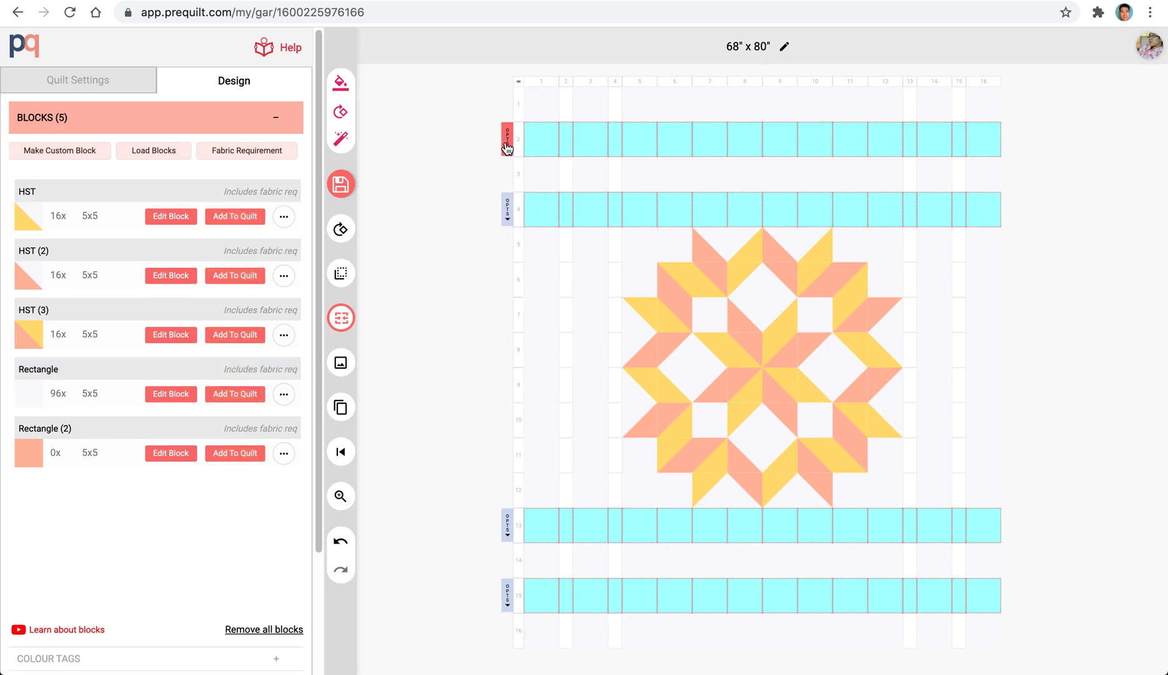
click(507, 139)
click(516, 156)
key(BackSpace)
text(2)
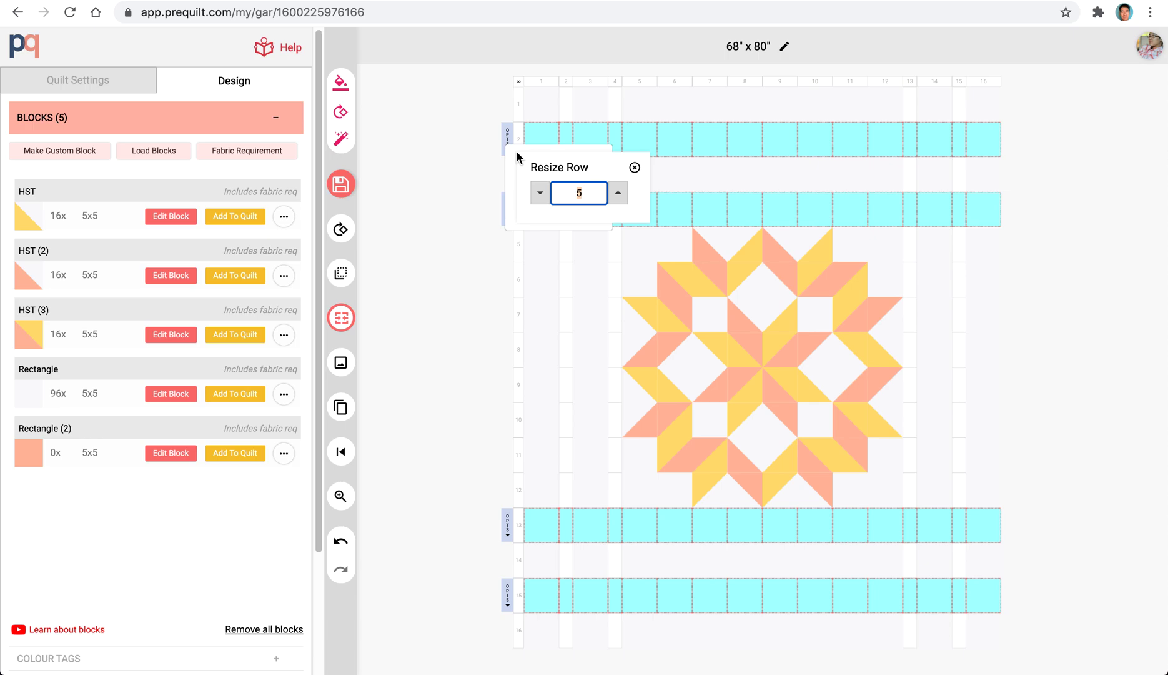
key(Return)
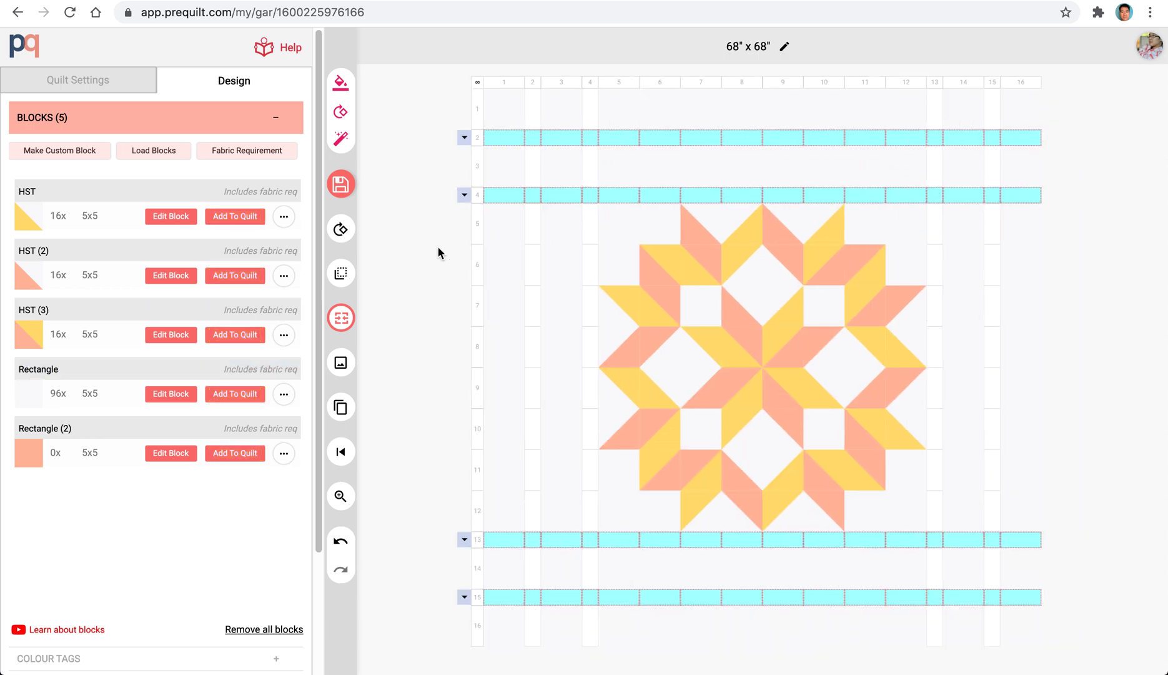
click(429, 227)
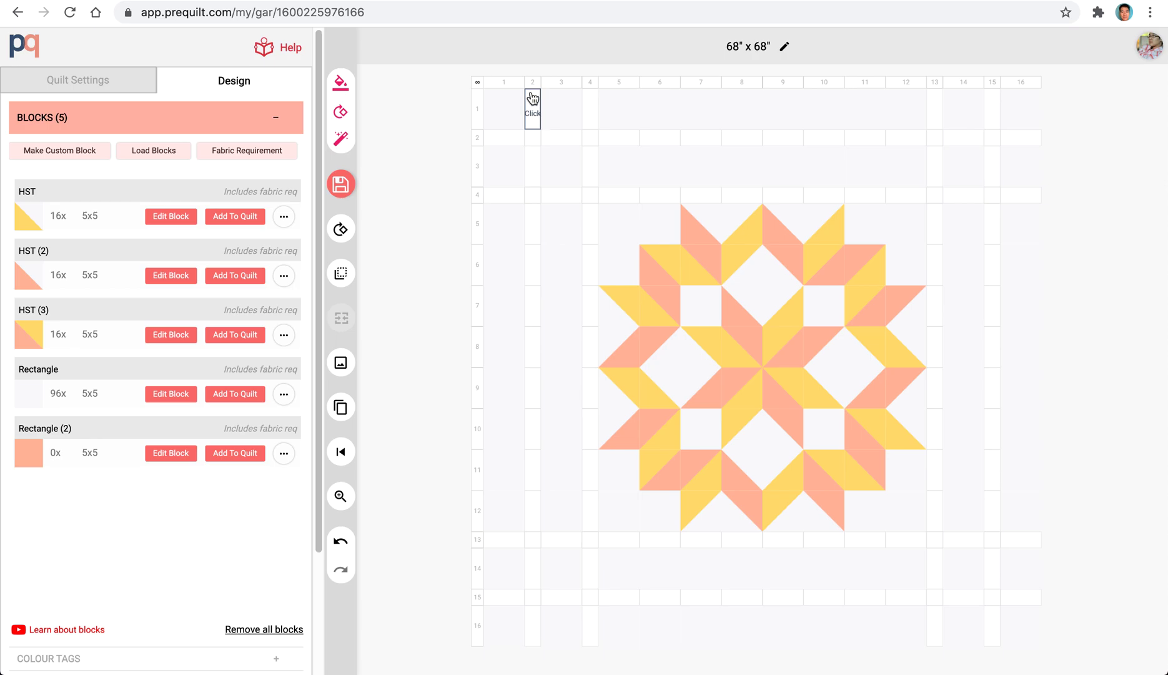
Create a 2x5 block for the empty cell at column 2, row 1, and fill it completely with a buttercup rectangle.
click(538, 118)
right_click(533, 118)
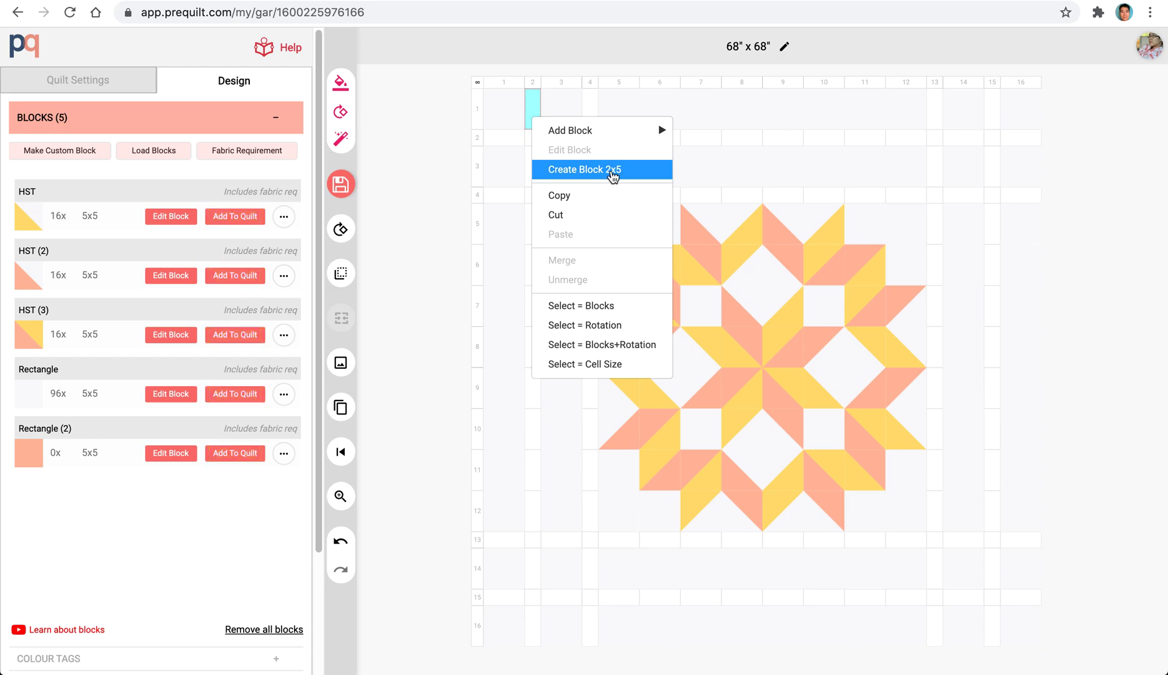
click(612, 174)
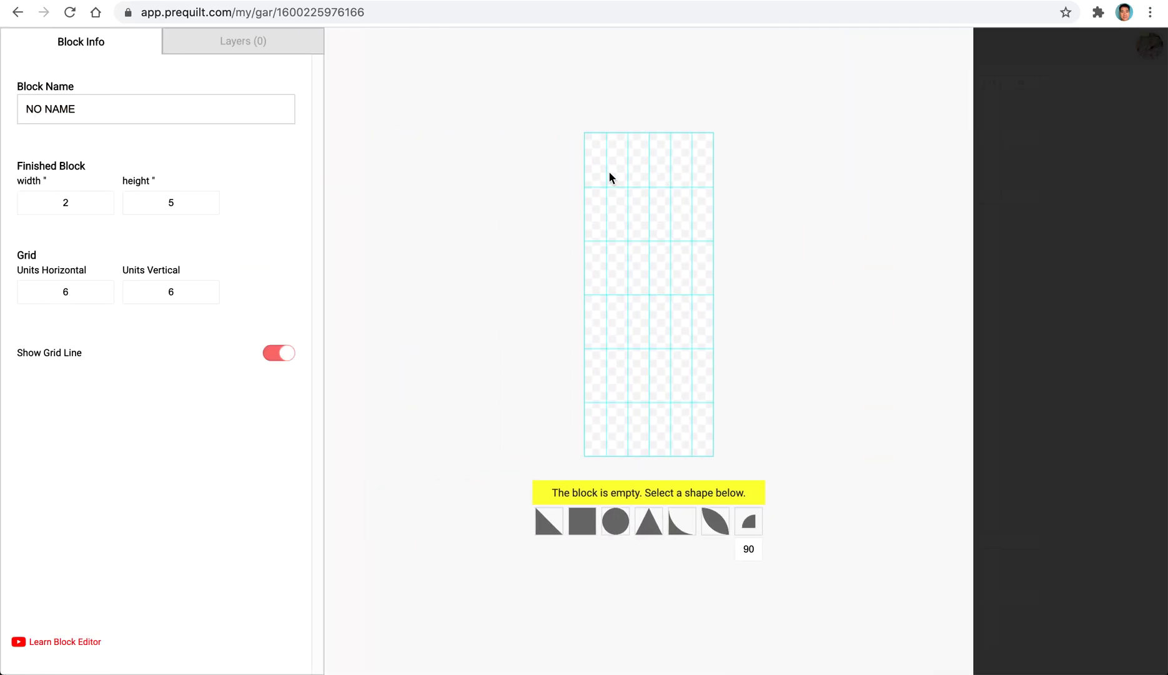
double_click(81, 202)
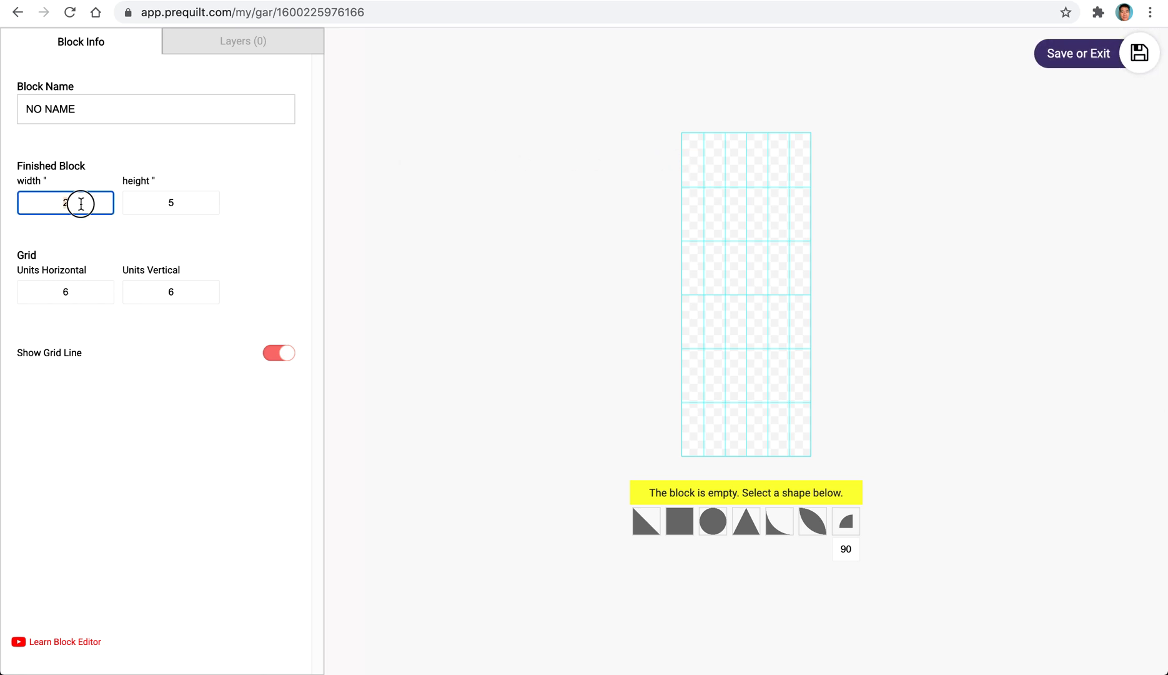
double_click(186, 207)
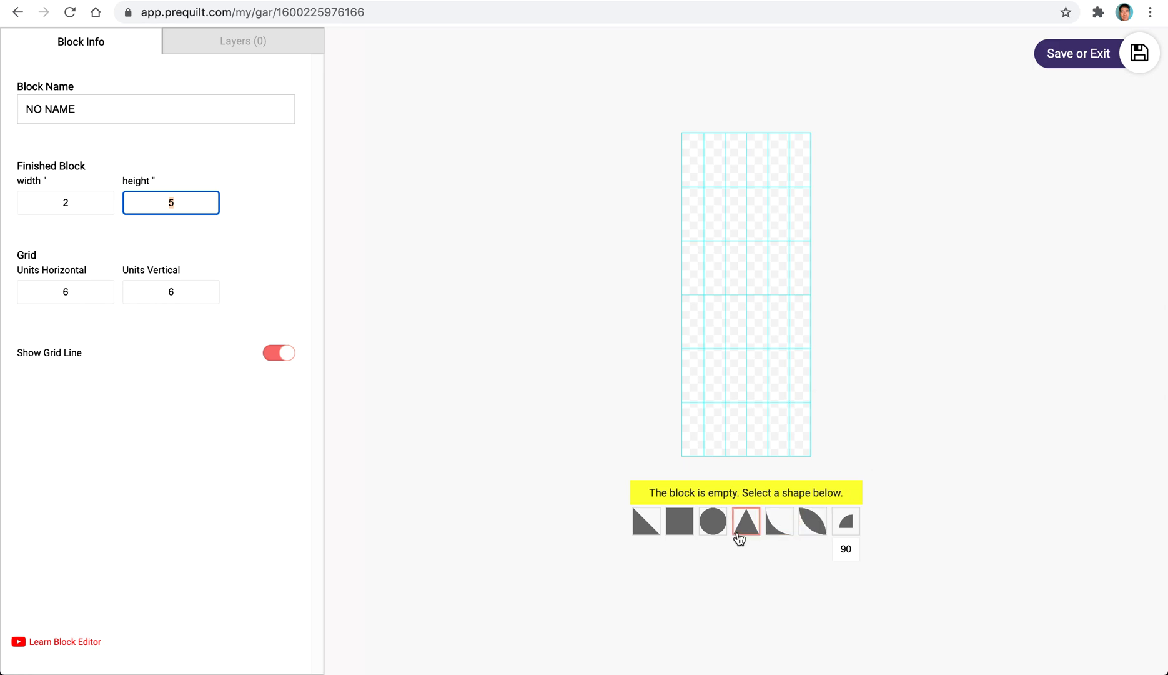
click(678, 530)
drag(749, 295, 754, 473)
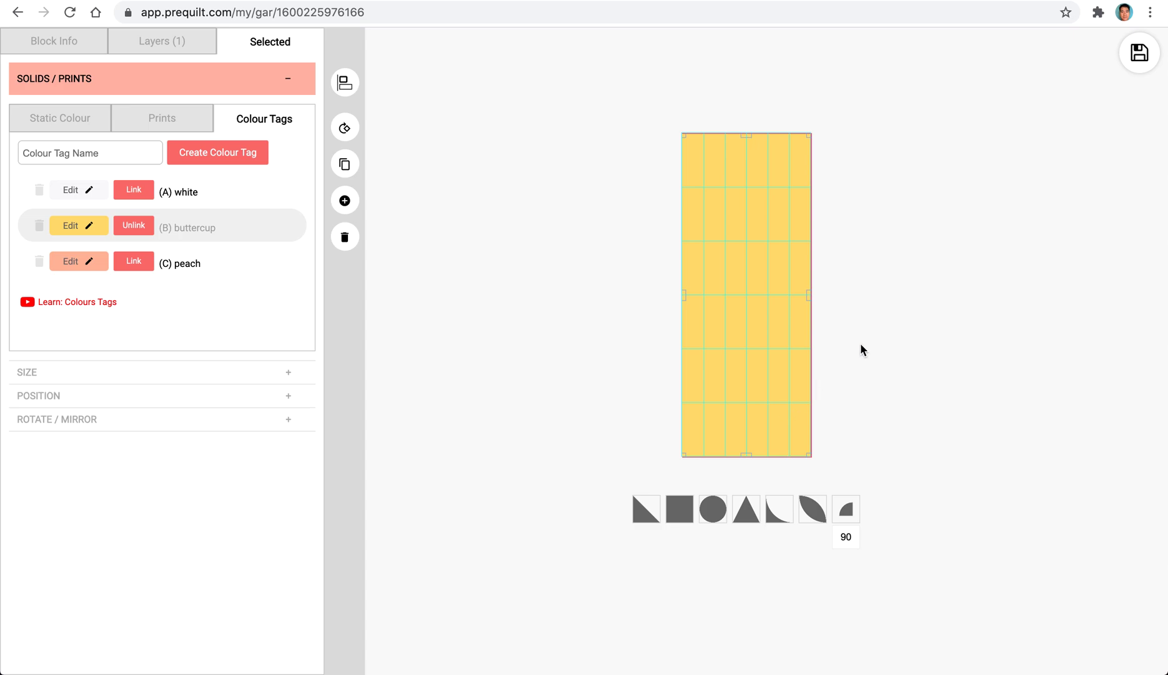
Name the new block "sashing Rect" and save it to the quilt.
click(53, 42)
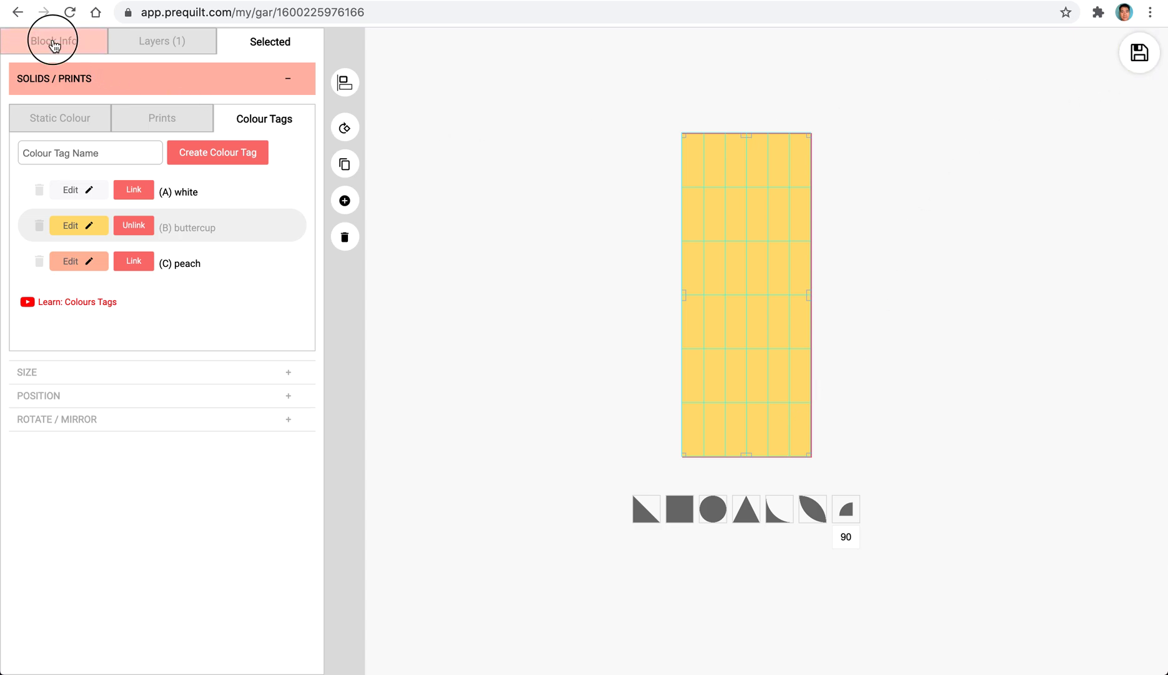
triple_click(100, 111)
text(sashing Rect)
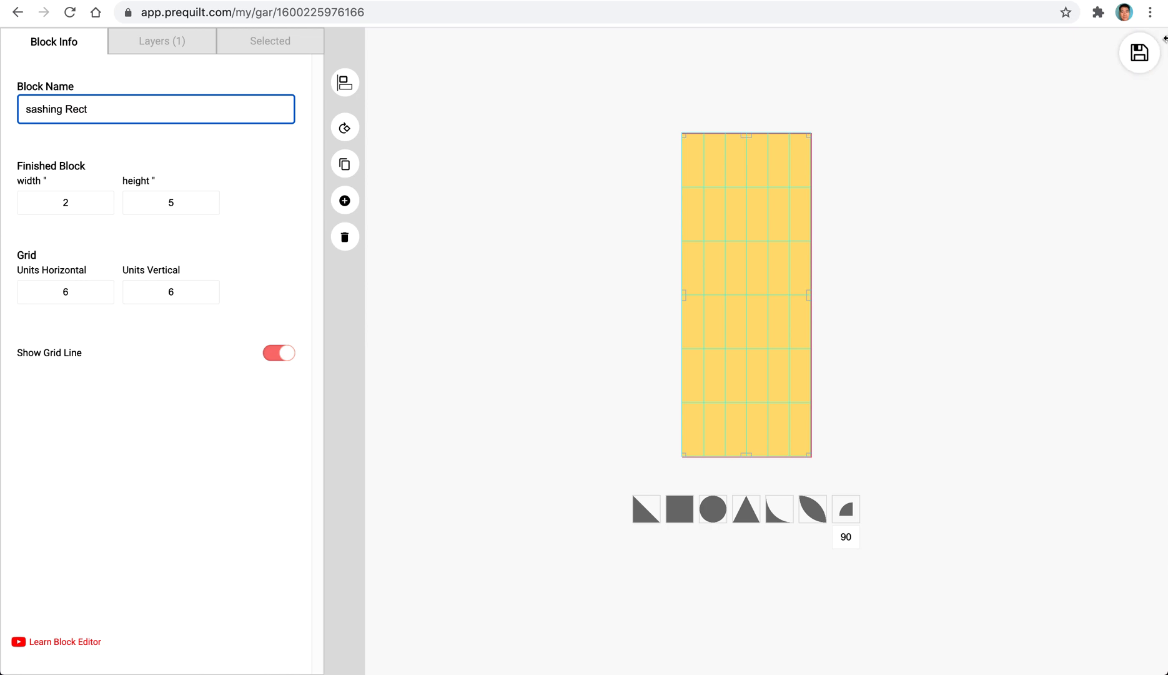
click(1139, 52)
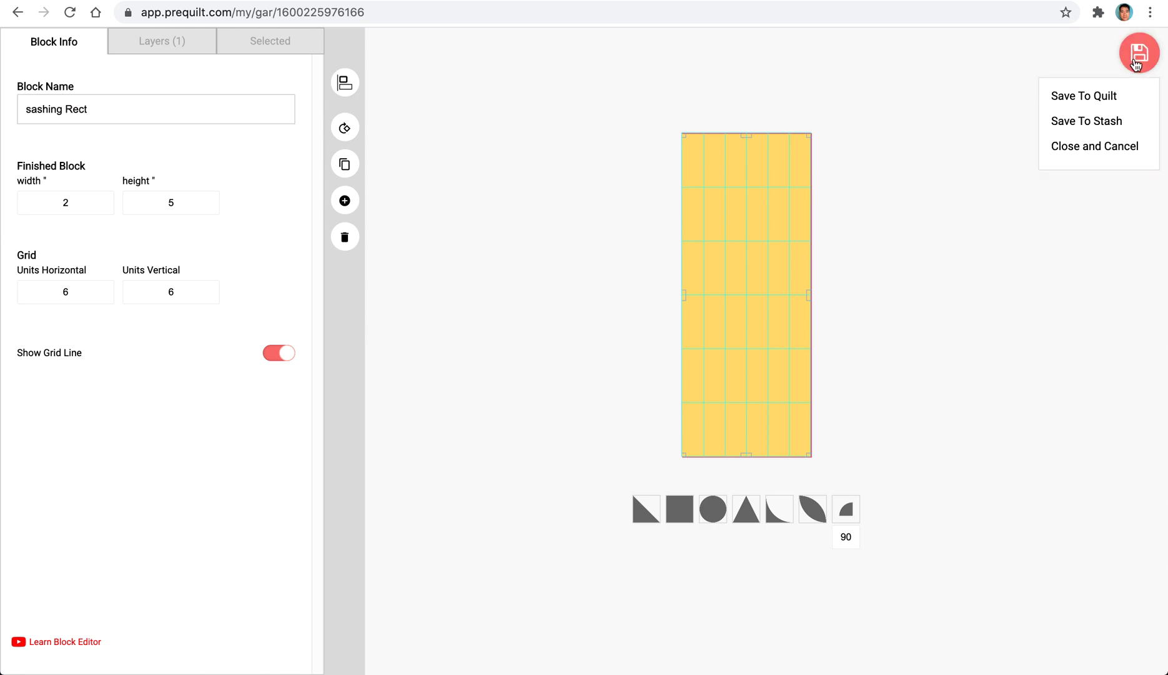
click(1079, 97)
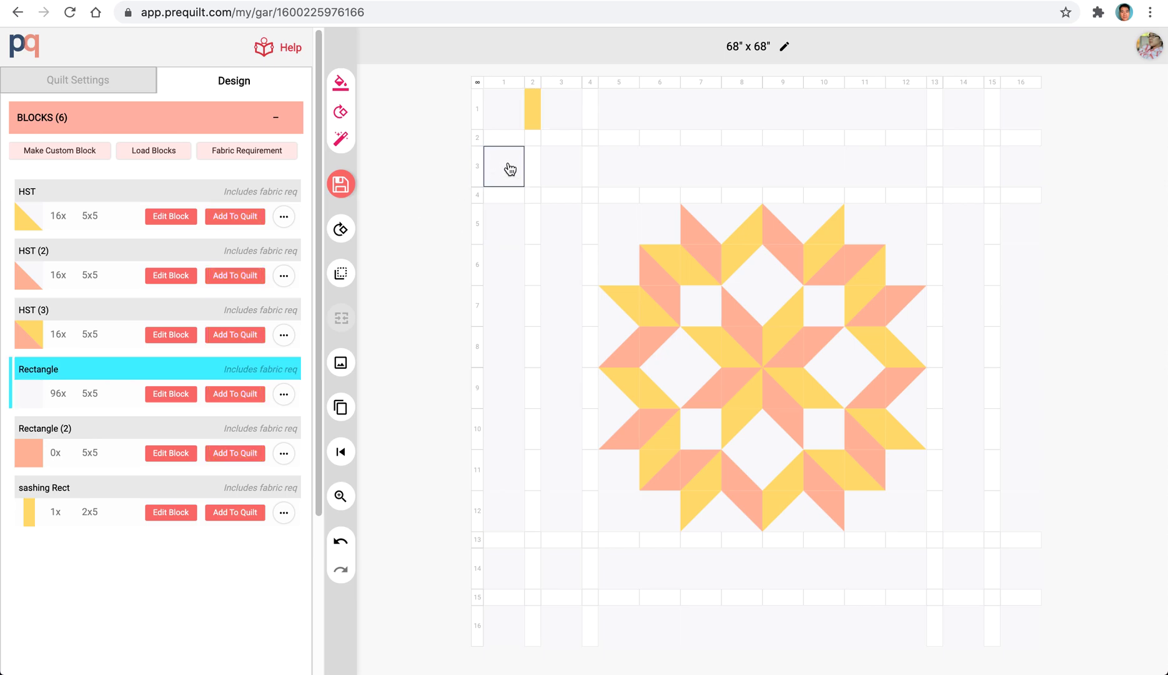
click(532, 110)
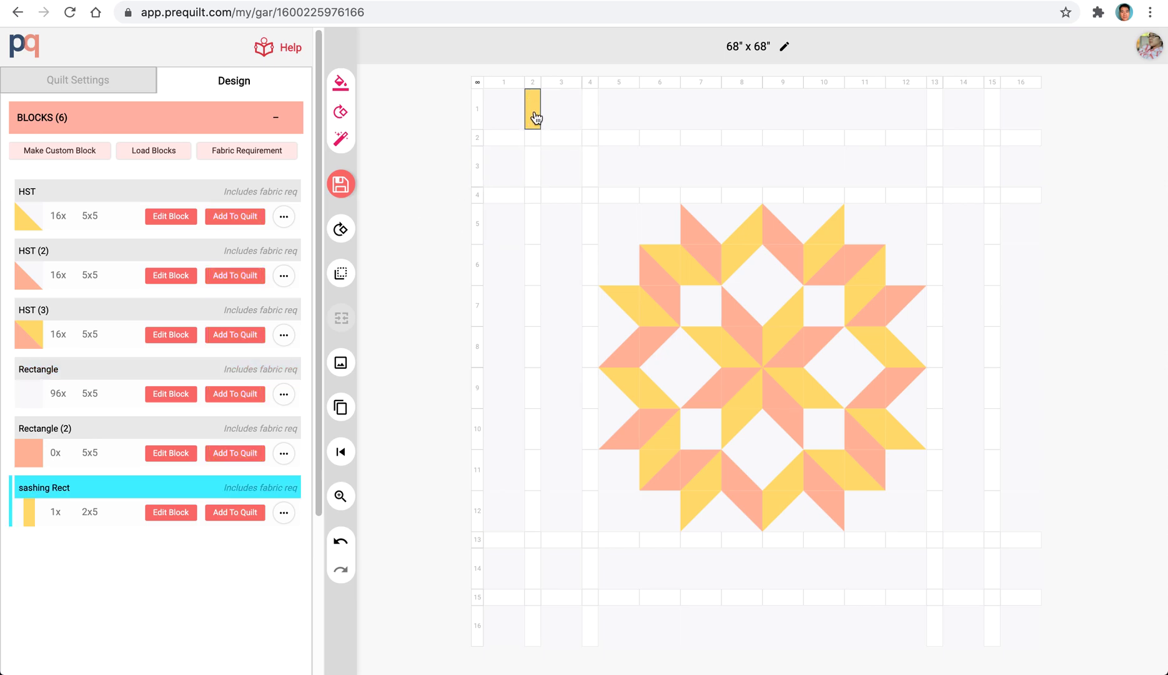
click(532, 165)
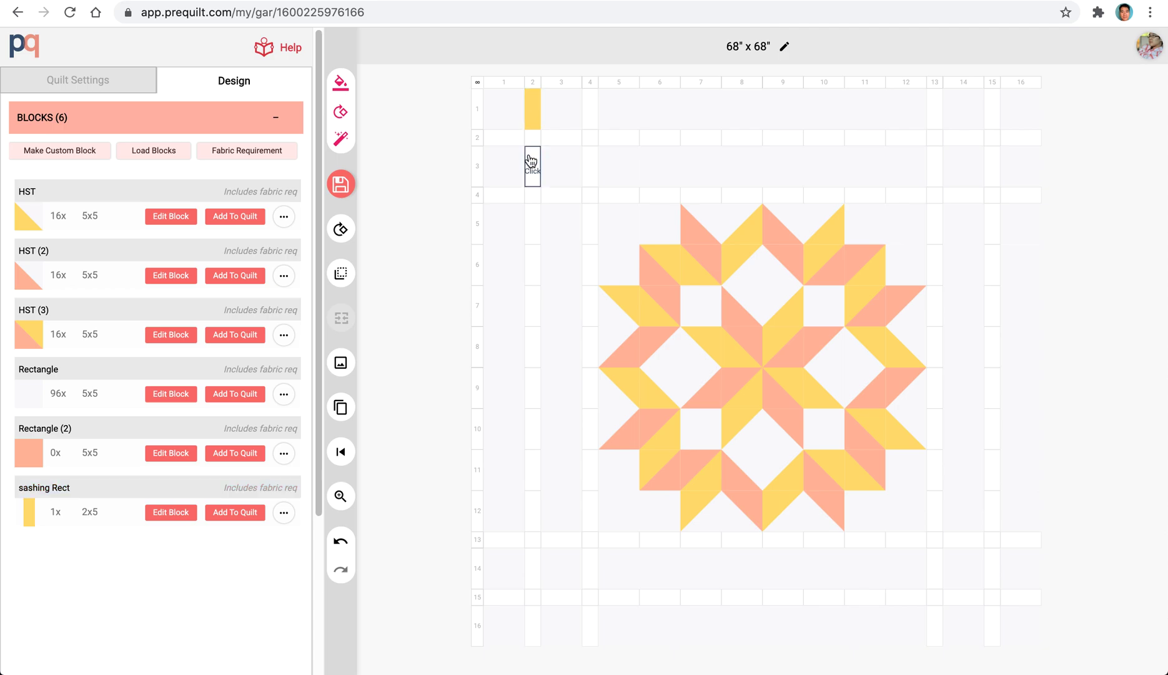
click(535, 119)
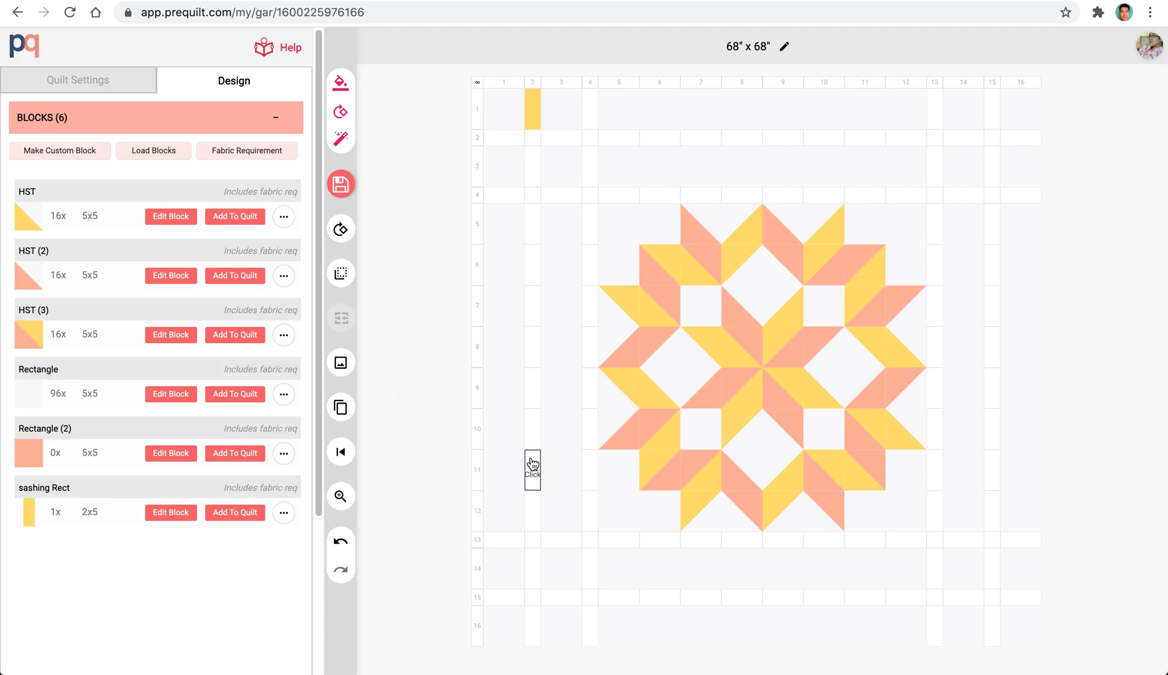
click(565, 321)
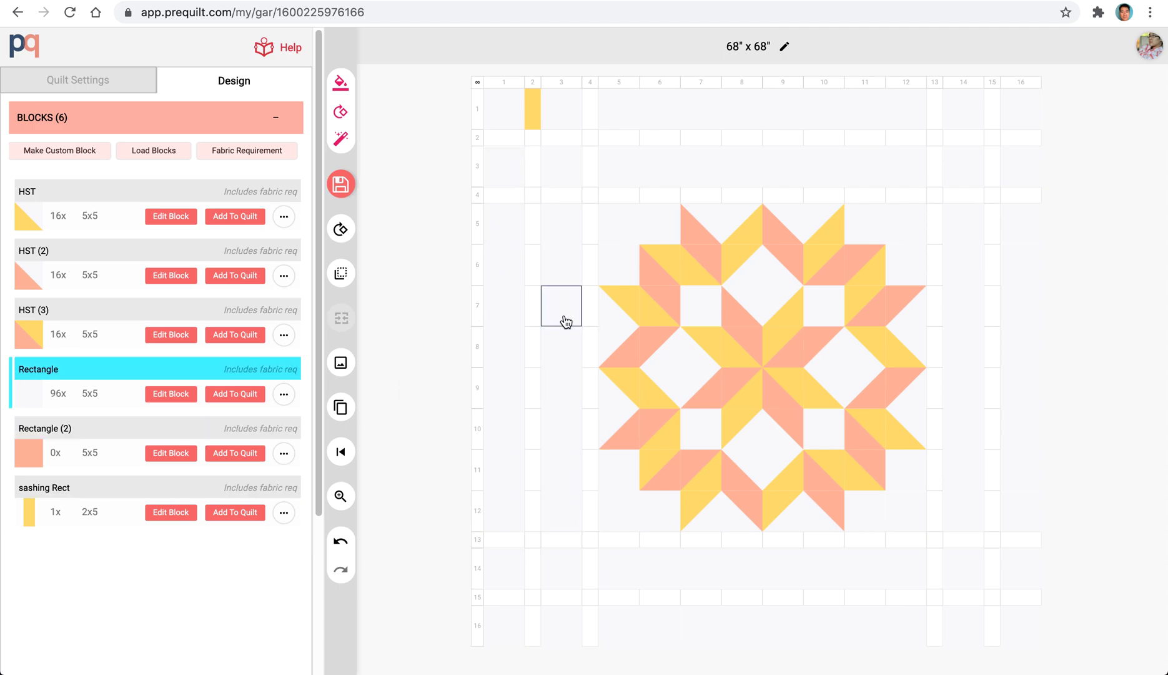
click(589, 106)
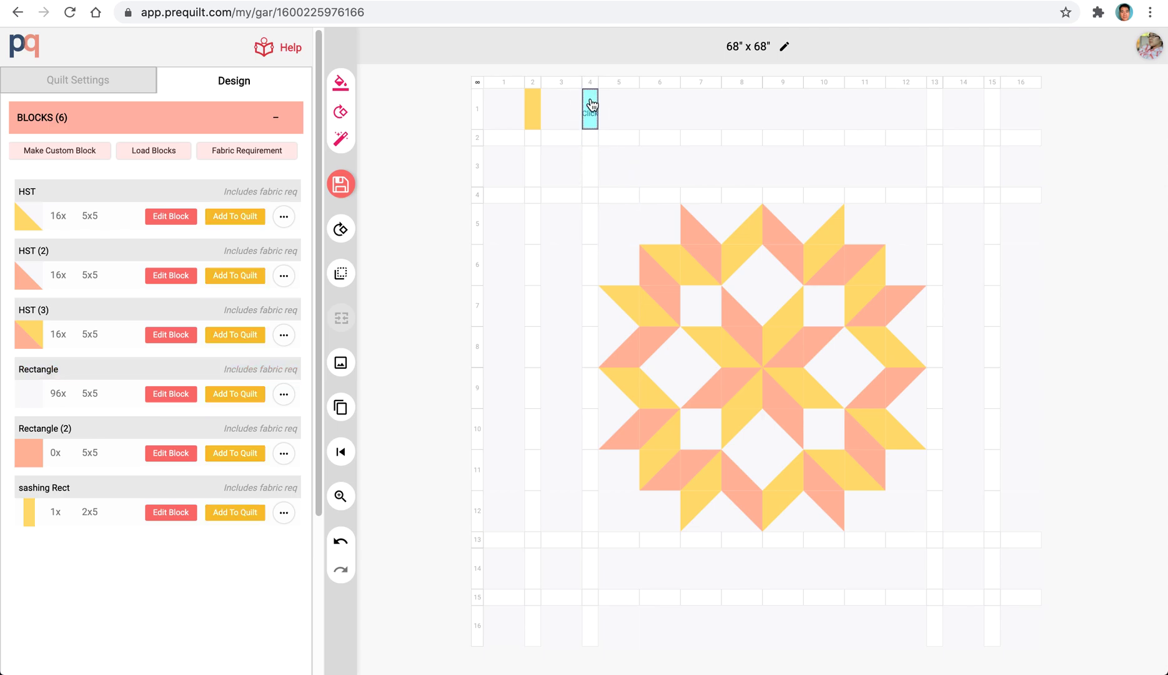
click(589, 166)
click(532, 166)
click(532, 232)
click(586, 237)
drag(537, 267, 534, 415)
click(387, 346)
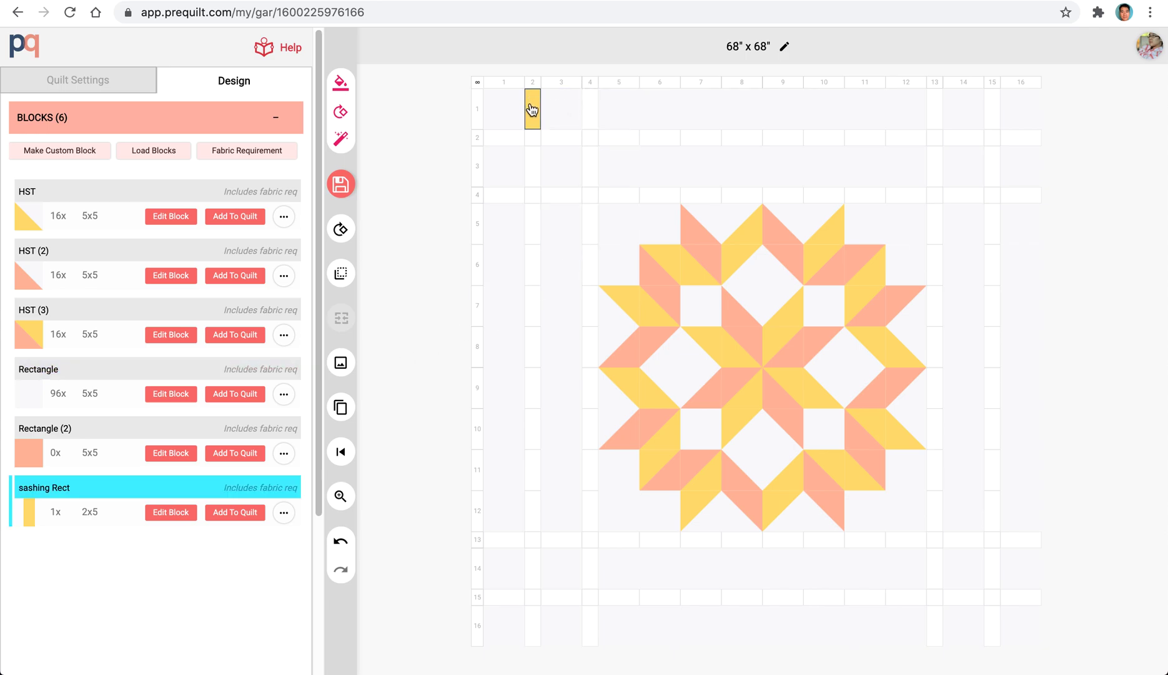
Select all cells matching the size of the empty cell at column 4, row 1, fill them with the sashing Rect block, and clear the selection.
right_click(592, 111)
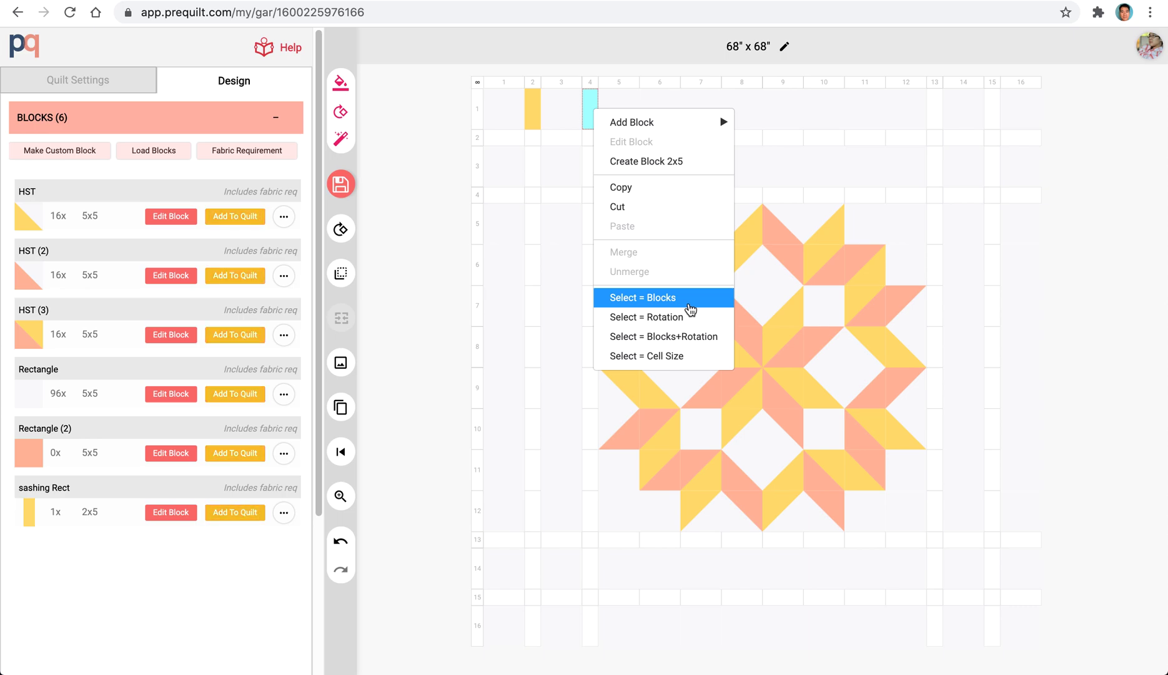
click(693, 357)
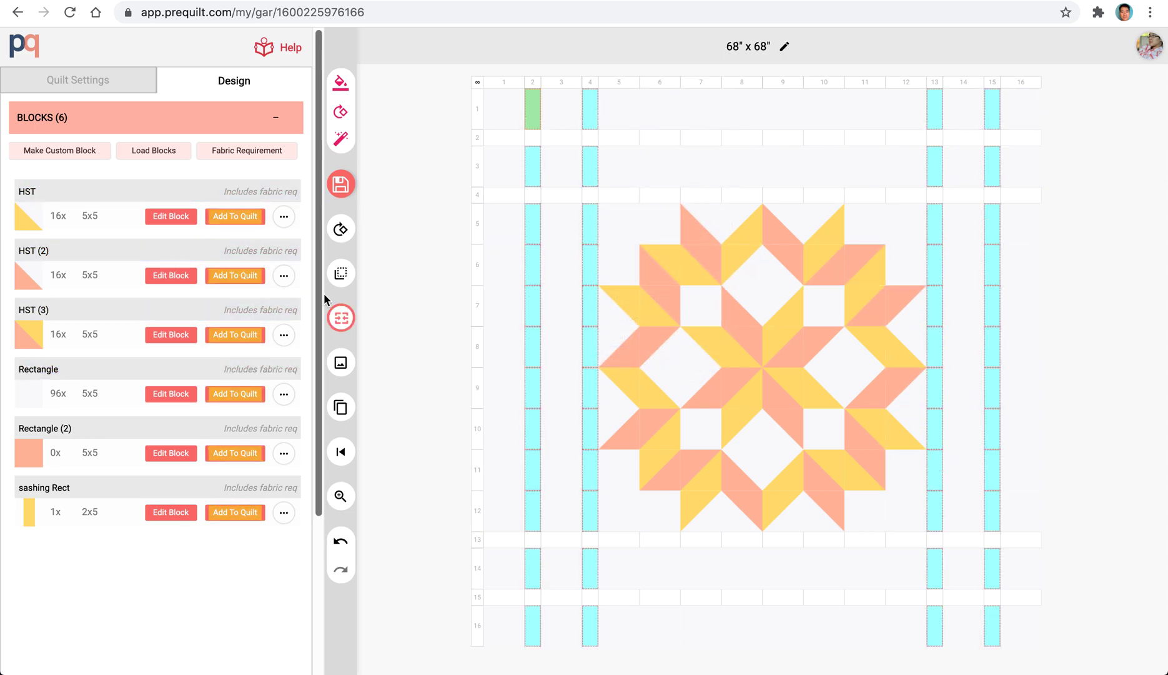
click(229, 513)
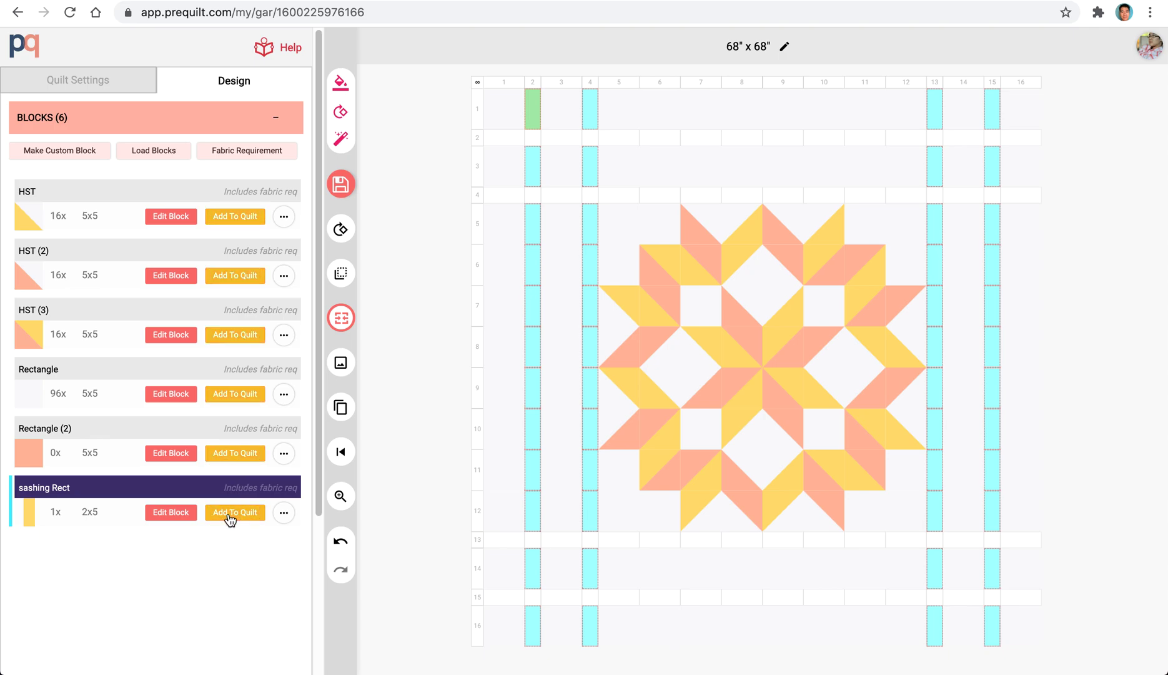
click(230, 514)
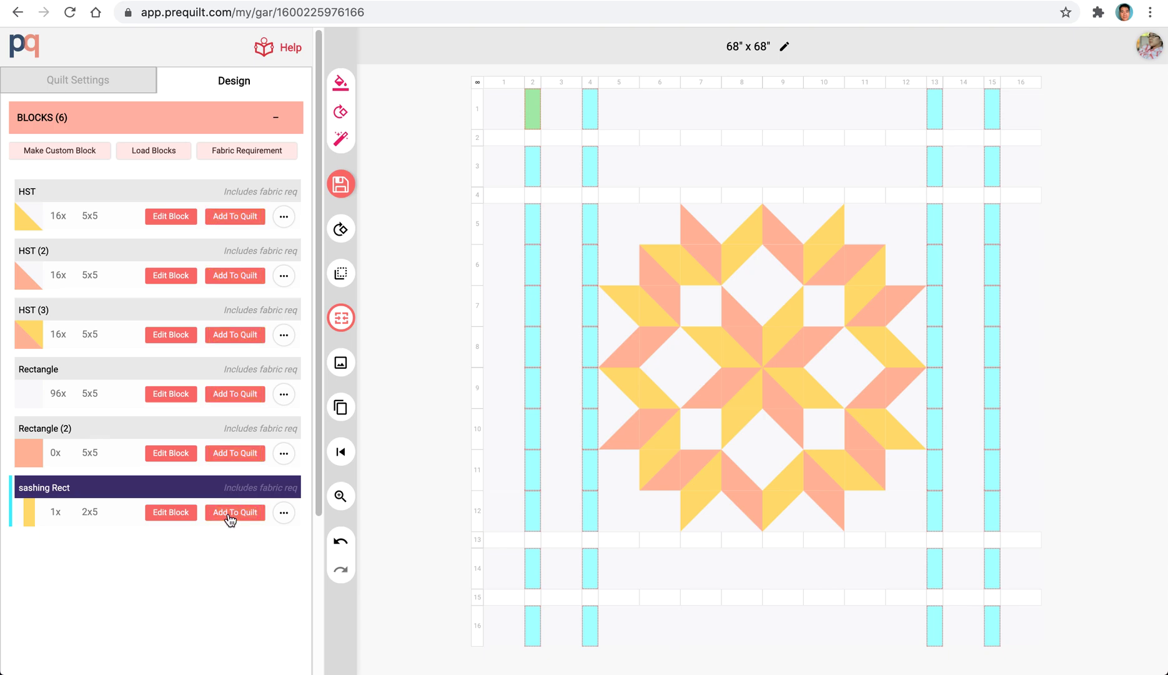
click(230, 516)
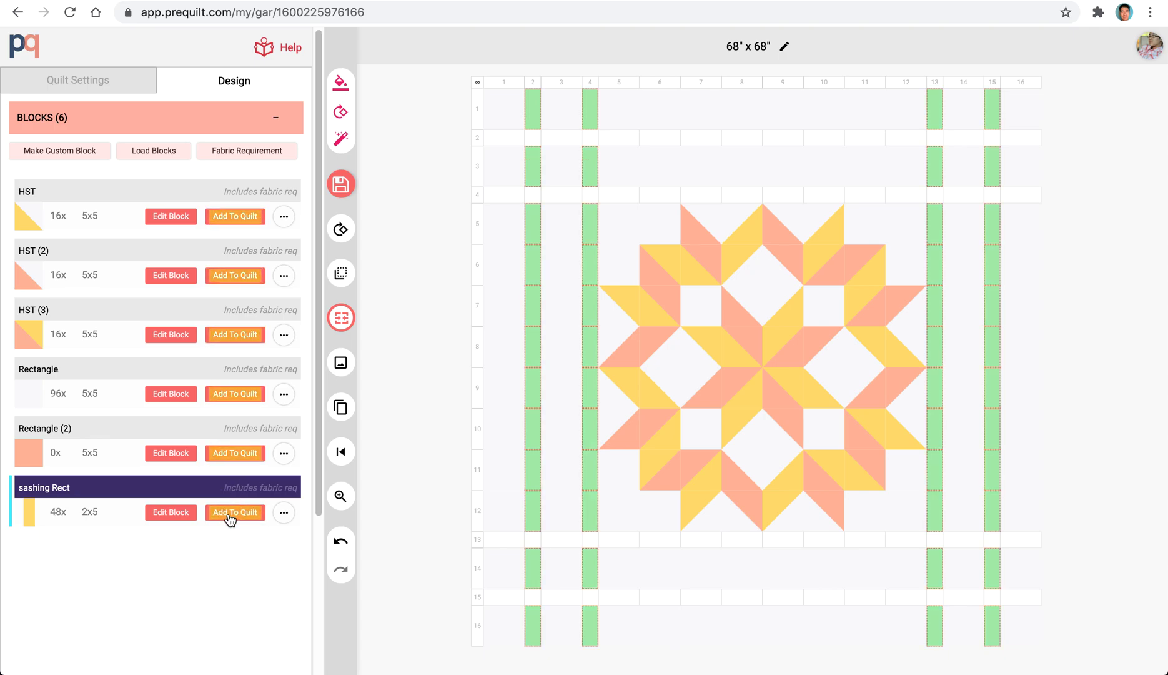
click(420, 342)
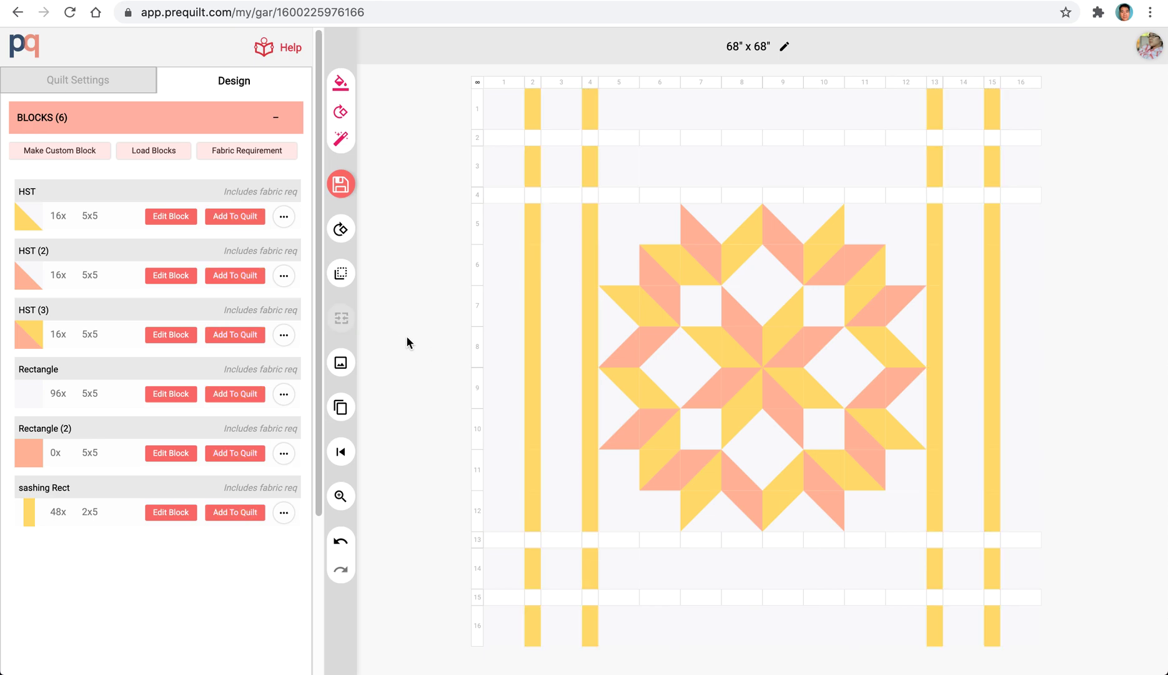
Select all 5x2 cells in the narrow rows, add the sashing Rect block, rotate it to fill them, and clear the selection.
right_click(509, 142)
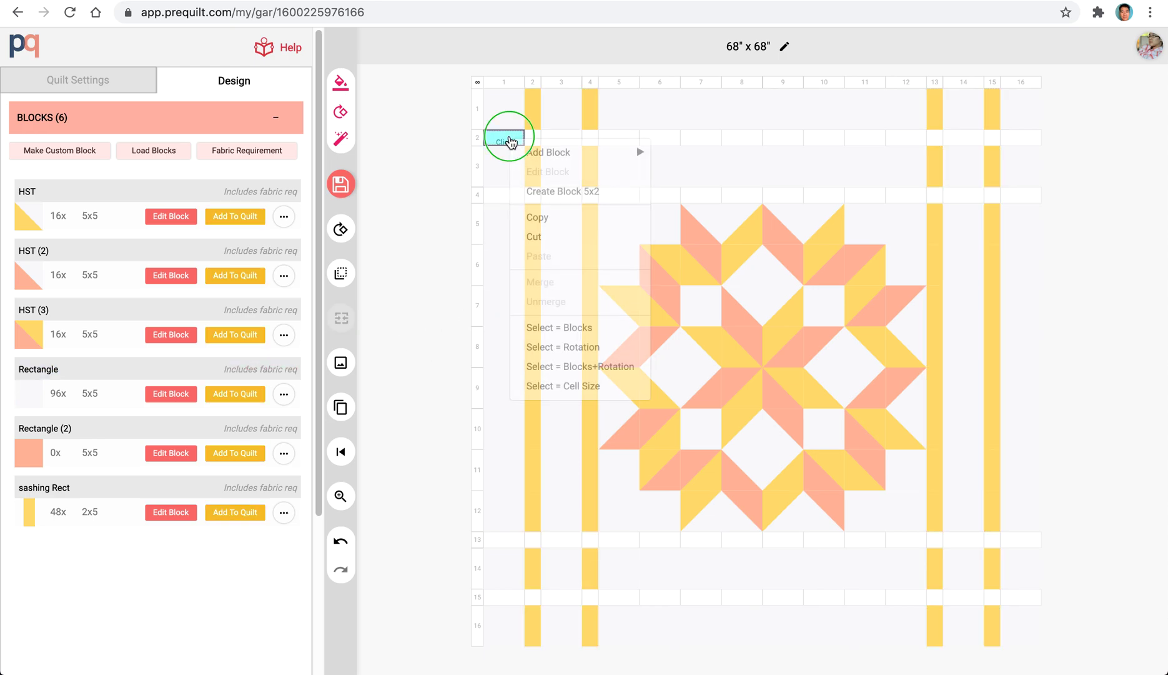
click(592, 391)
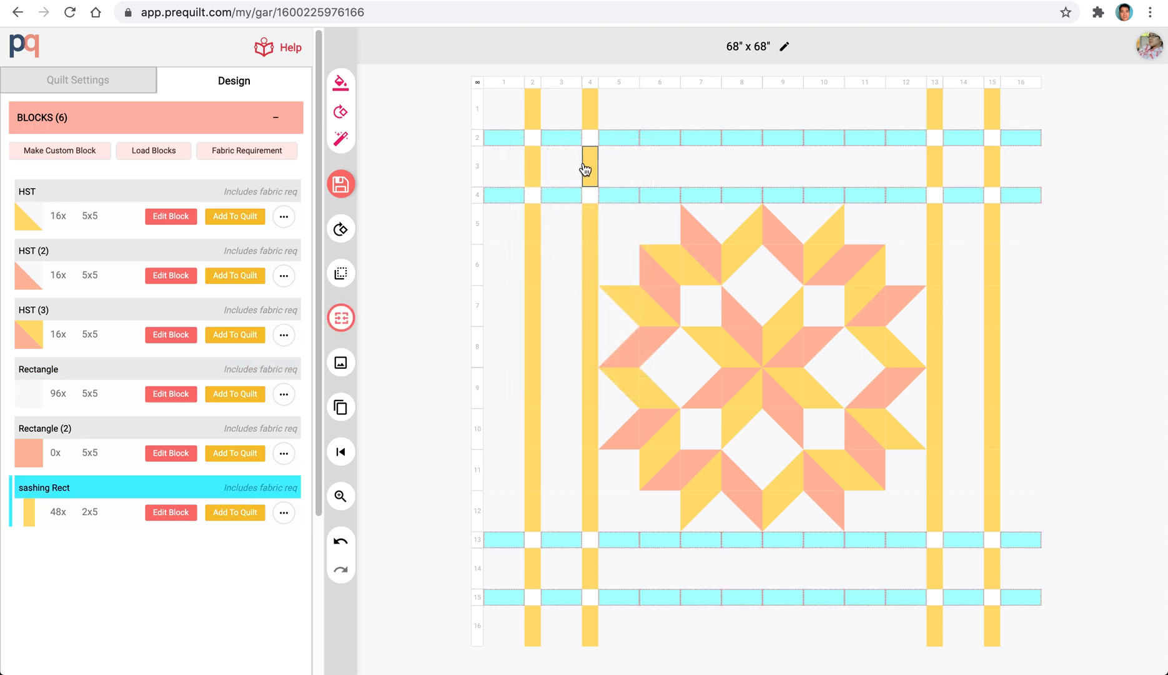
click(241, 512)
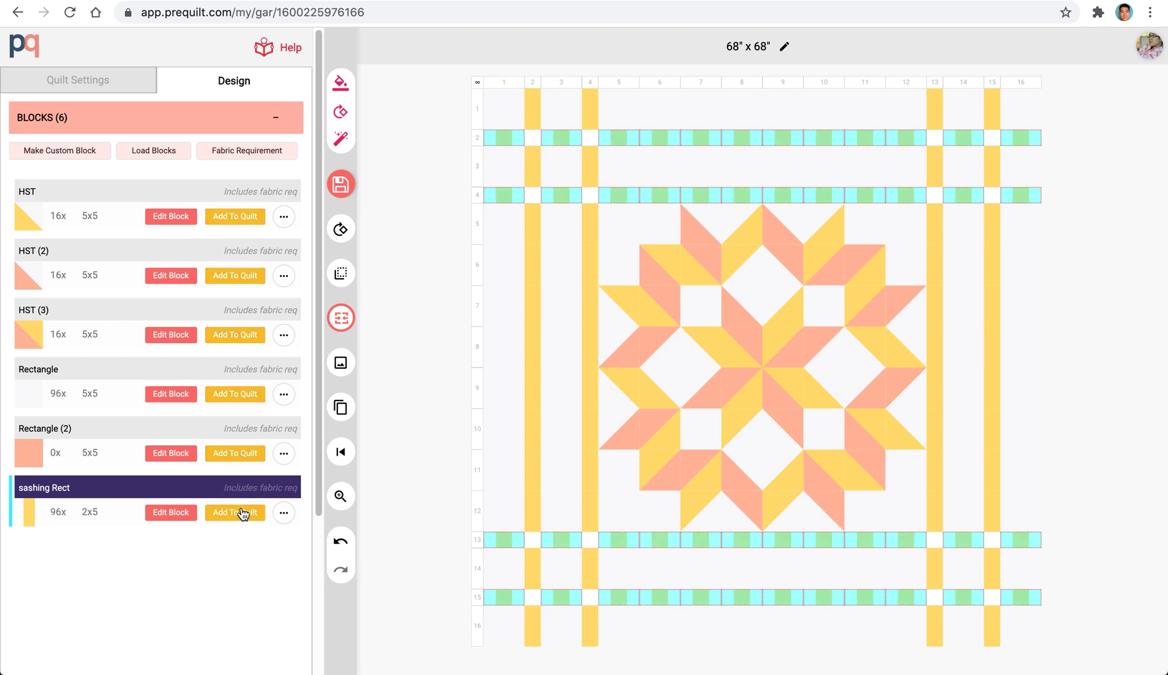
click(344, 232)
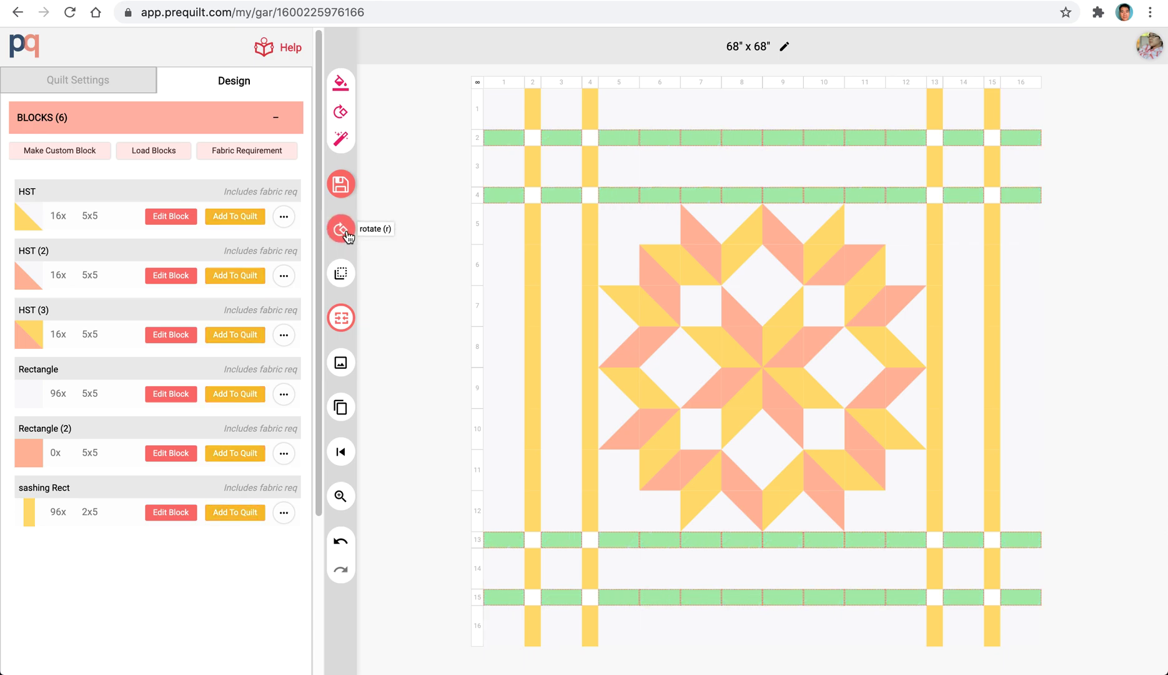
click(397, 255)
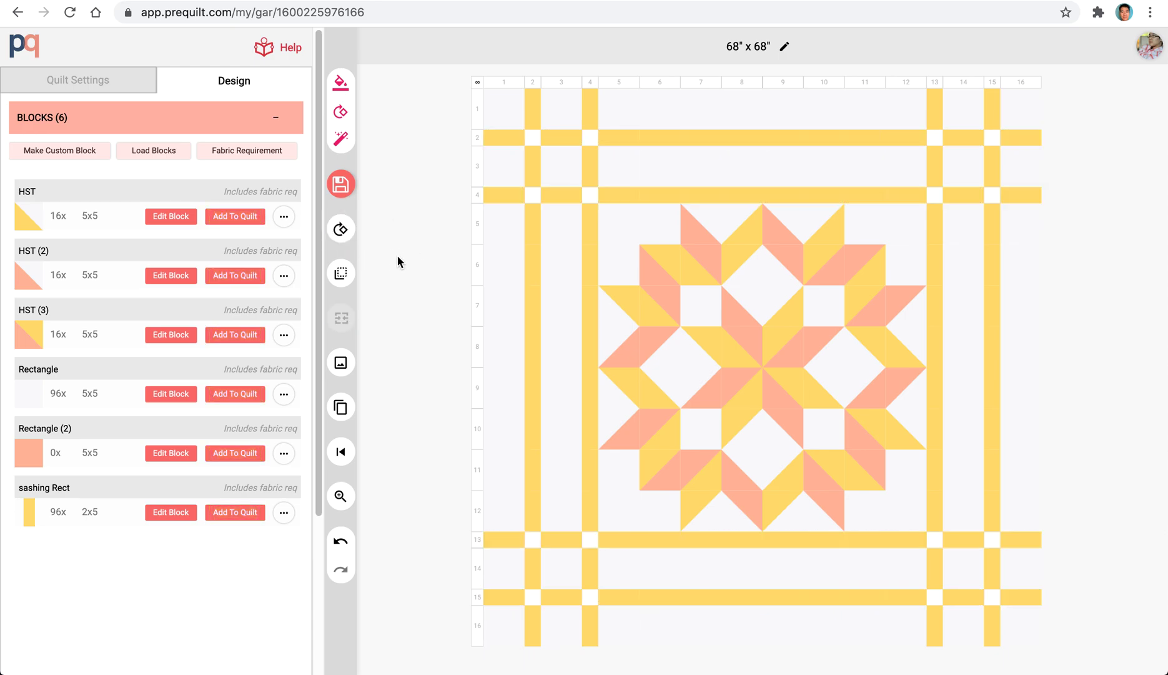
Create a 2x2 block for the empty cell at column 2, row 2, and fill it completely with a buttercup square.
right_click(532, 144)
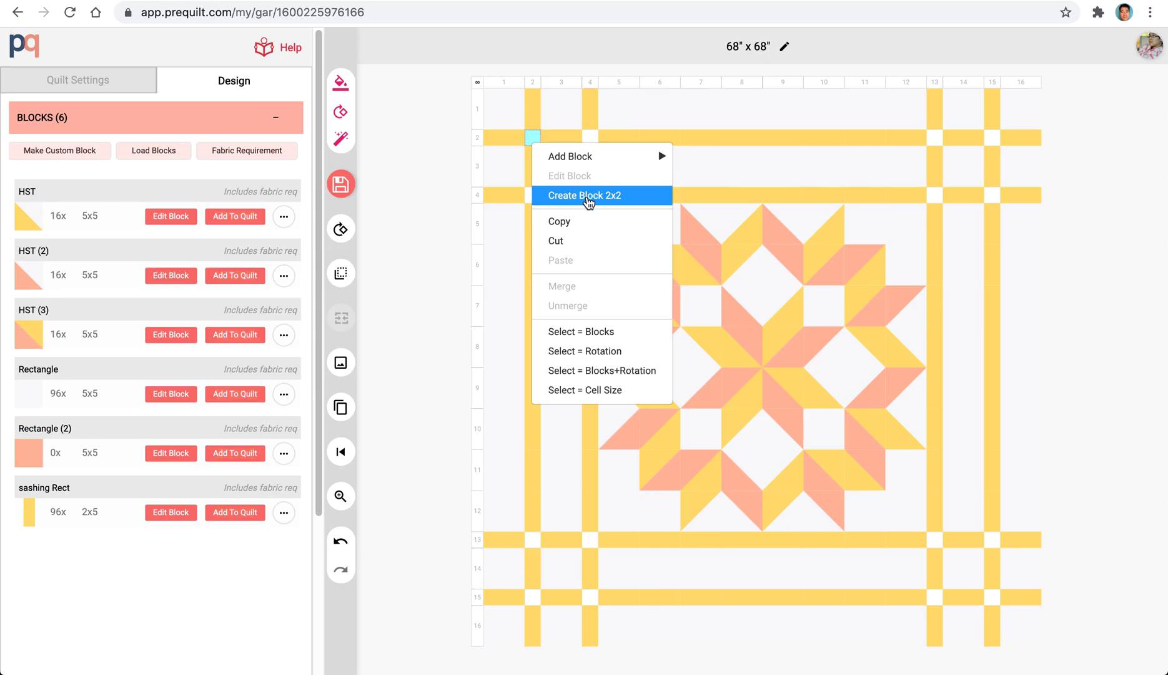
click(587, 196)
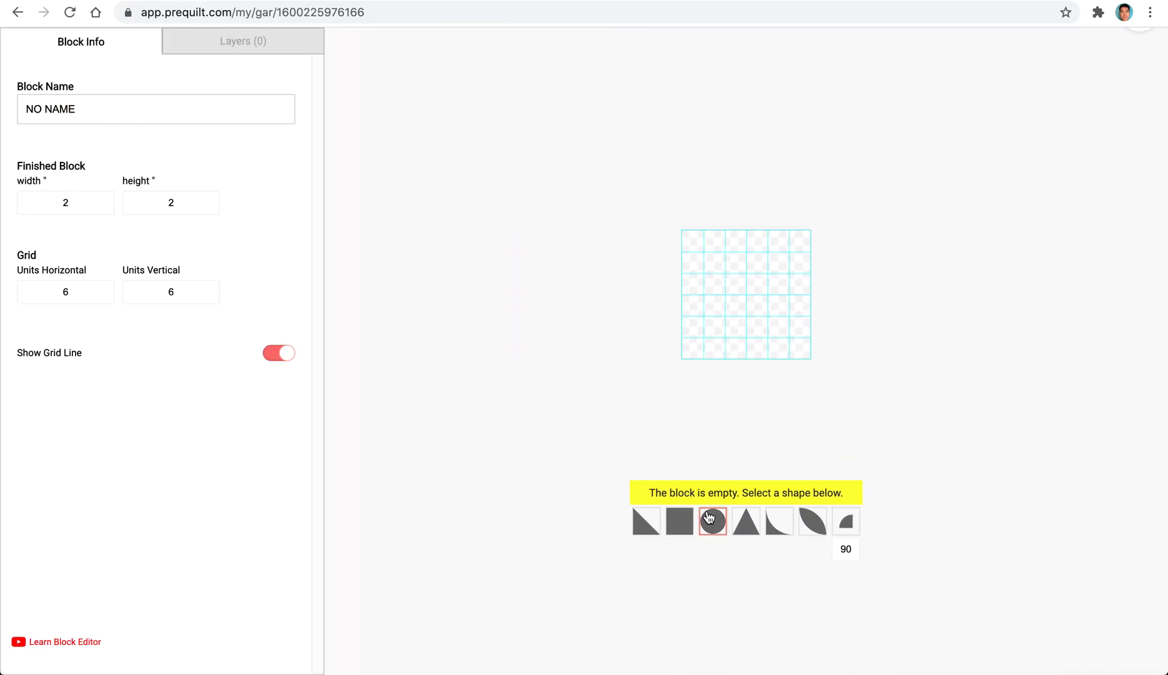
click(680, 528)
click(679, 412)
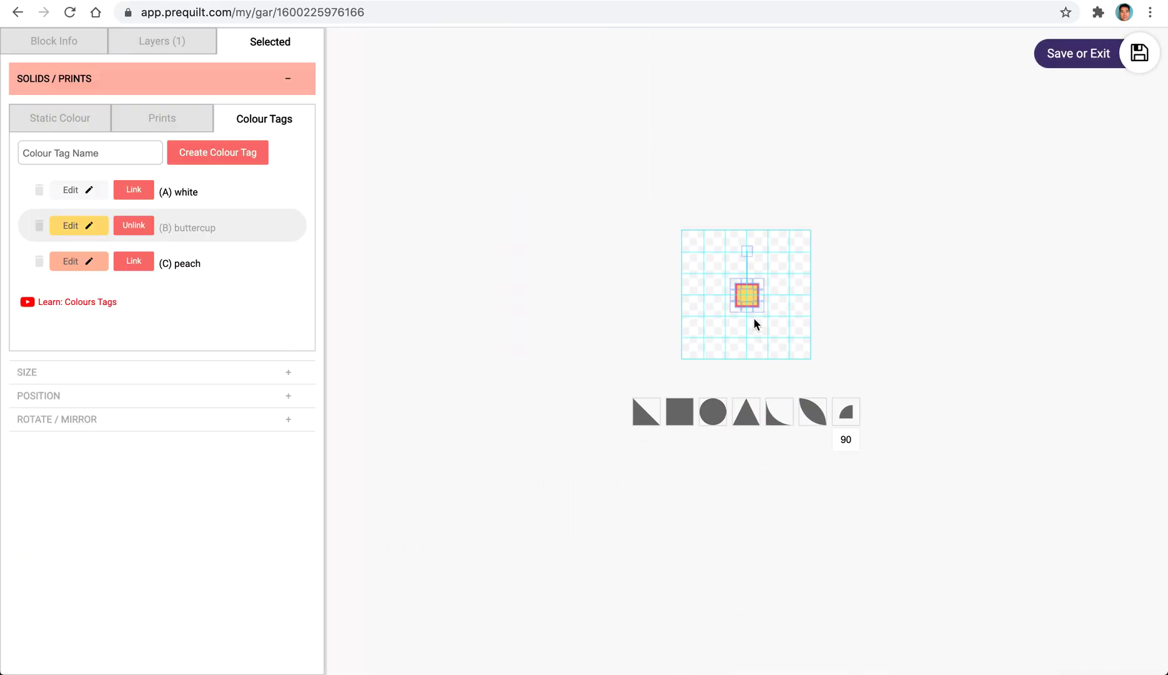
drag(748, 296, 811, 357)
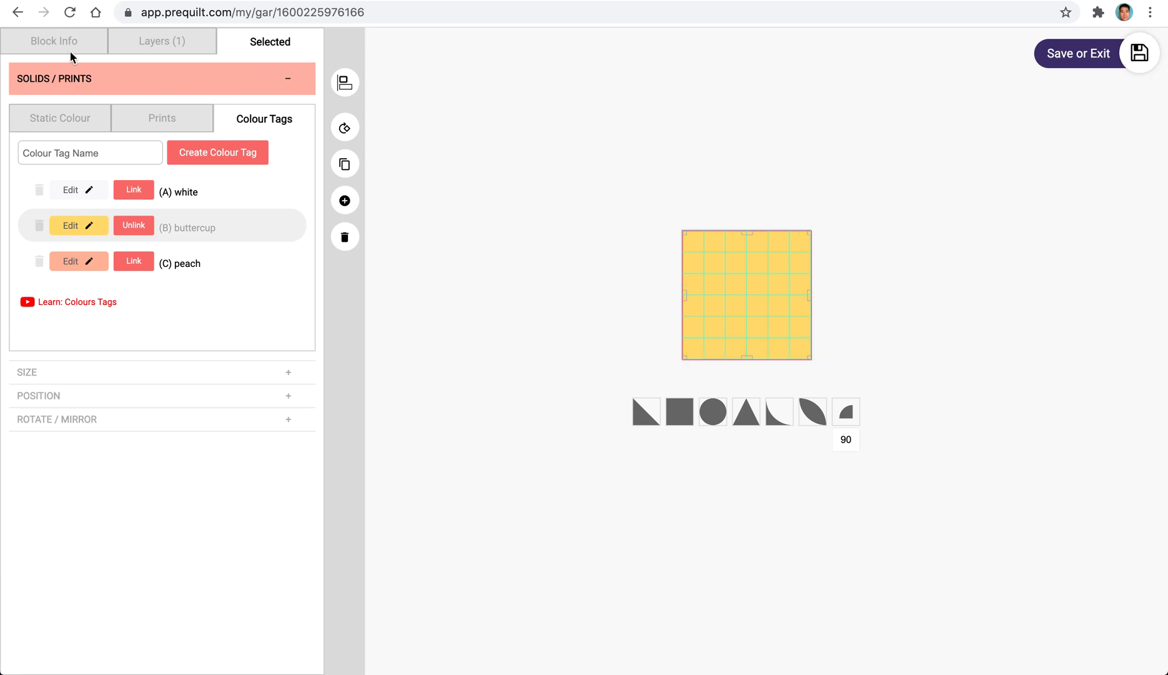
Name the new block "Sashing sqr" and save it to the quilt.
click(35, 47)
click(102, 108)
text(sashing sqr)
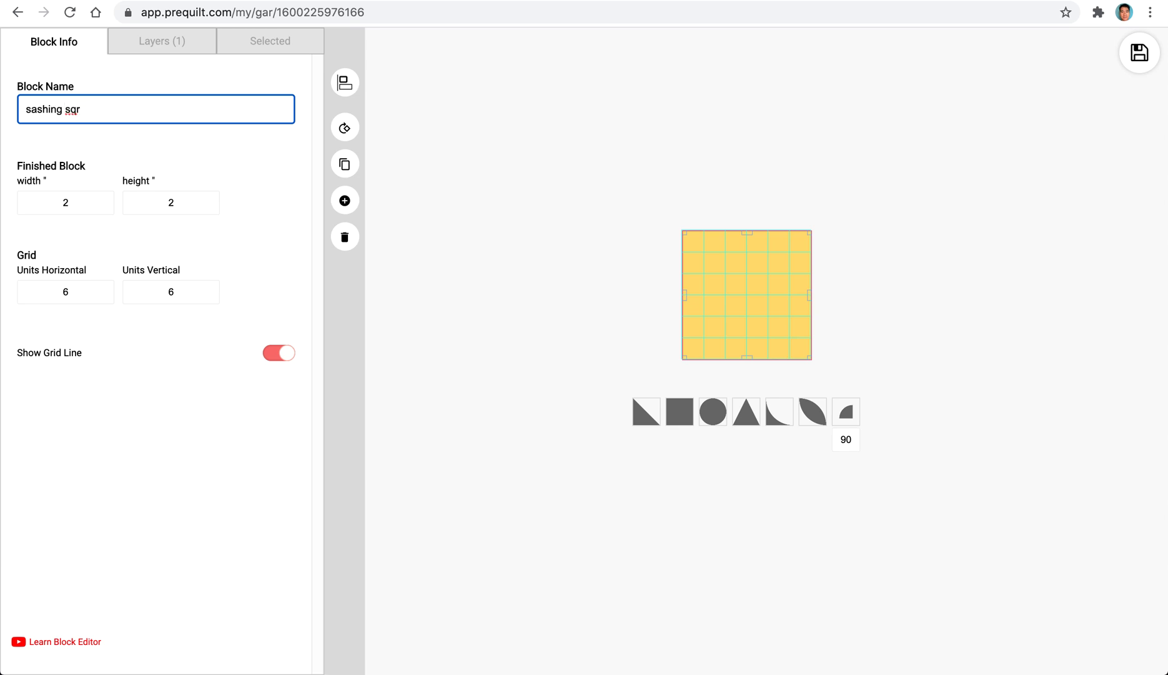
text(A)
key(Delete)
click(1140, 52)
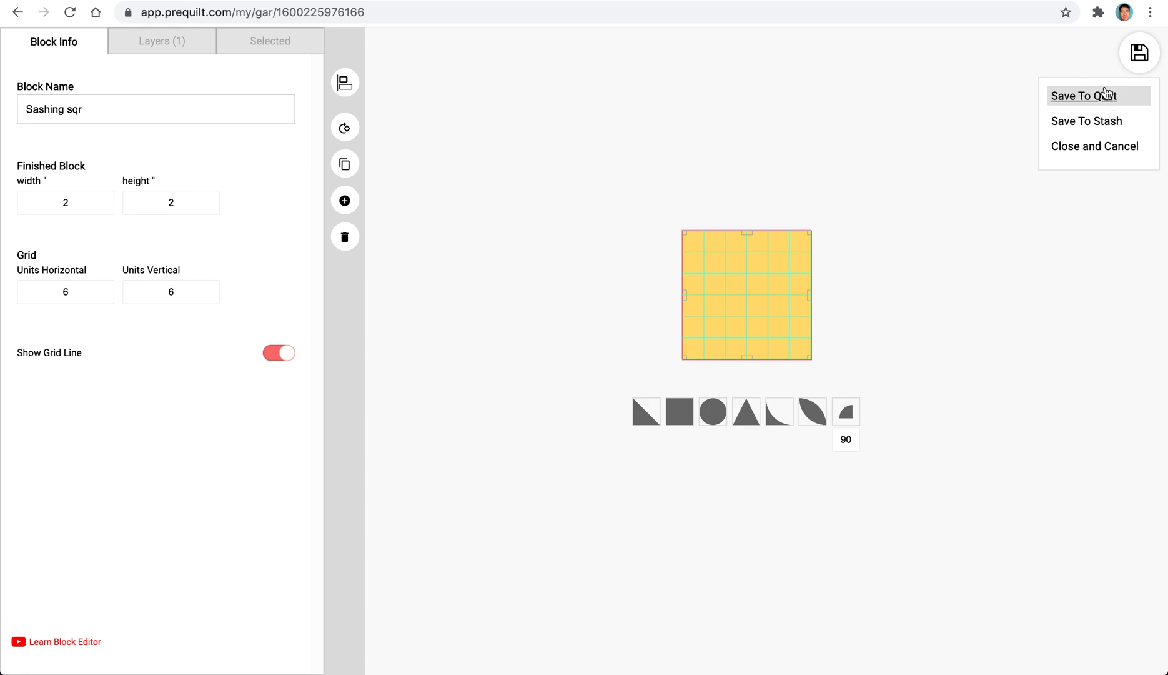
click(1105, 95)
Select all cells matching the size of the cell at column 4, row 2, fill them with the Sashing sqr block, and clear the selection.
right_click(589, 137)
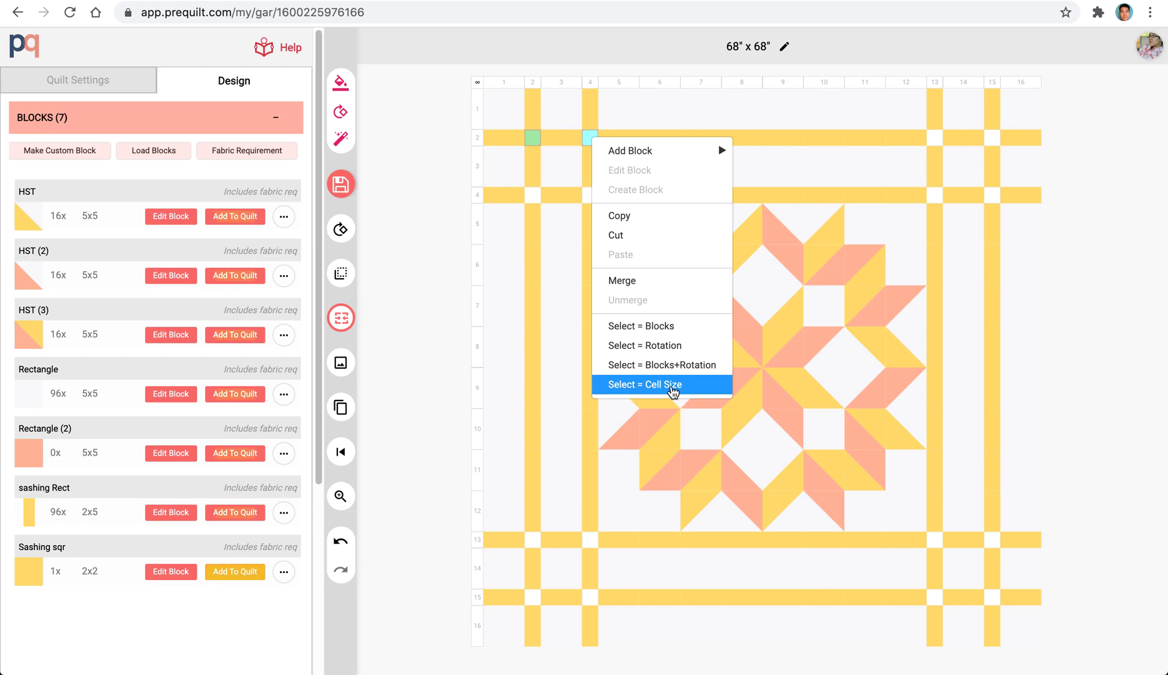
click(662, 388)
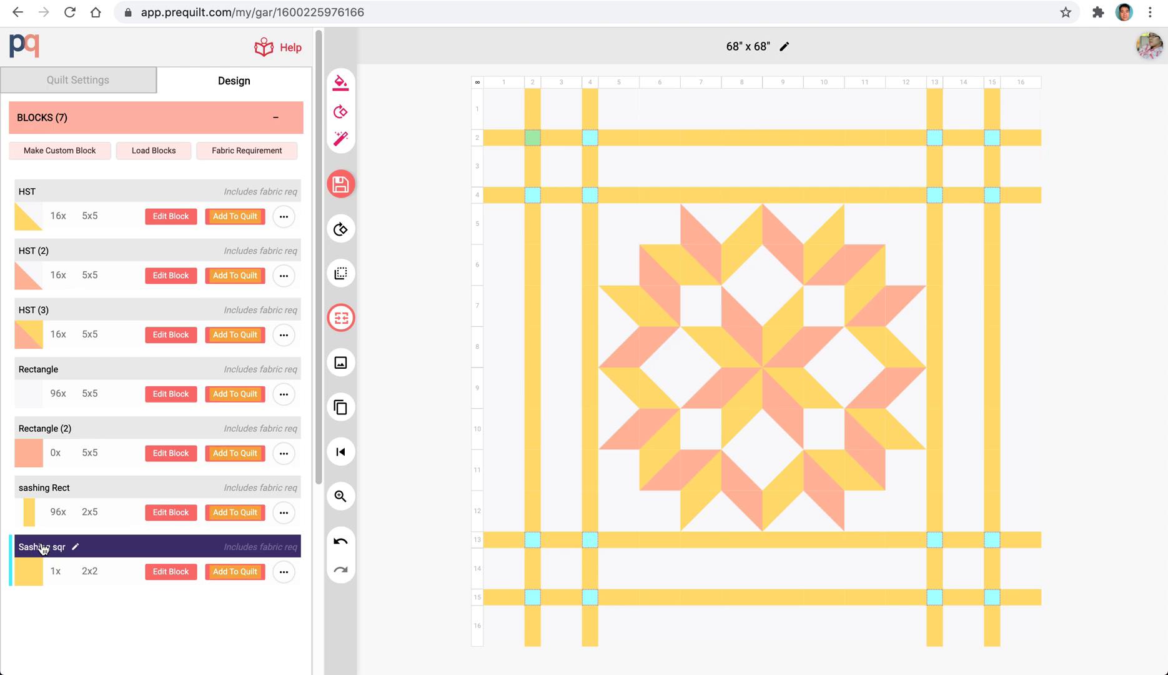
click(231, 573)
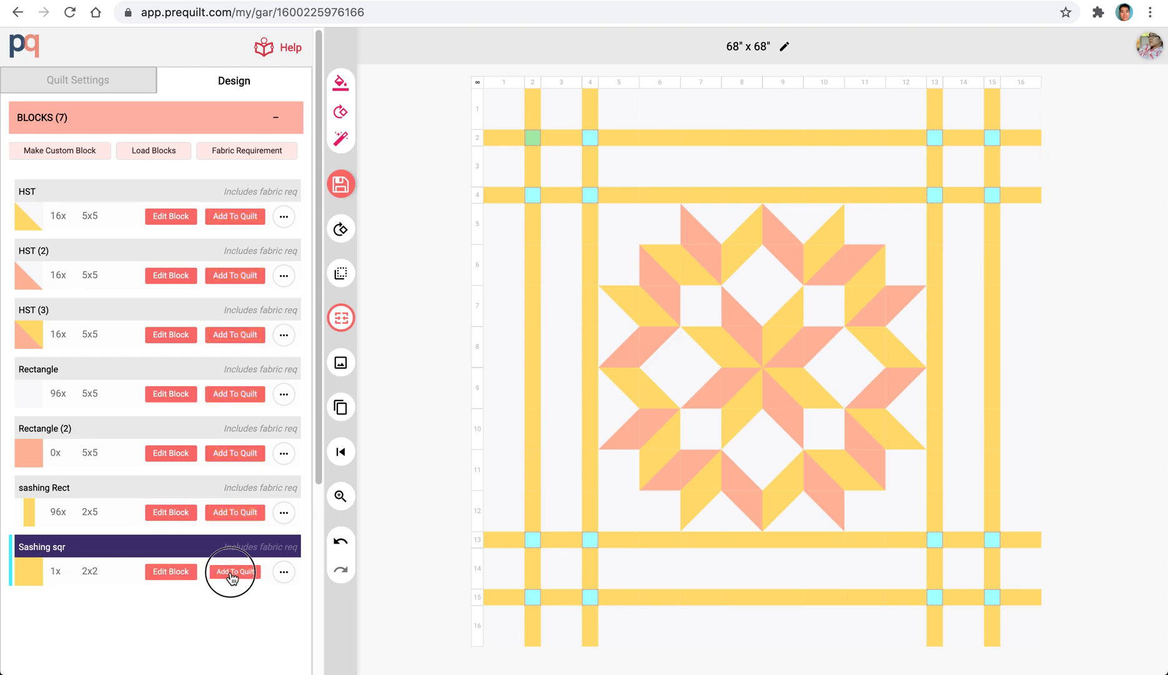
click(435, 356)
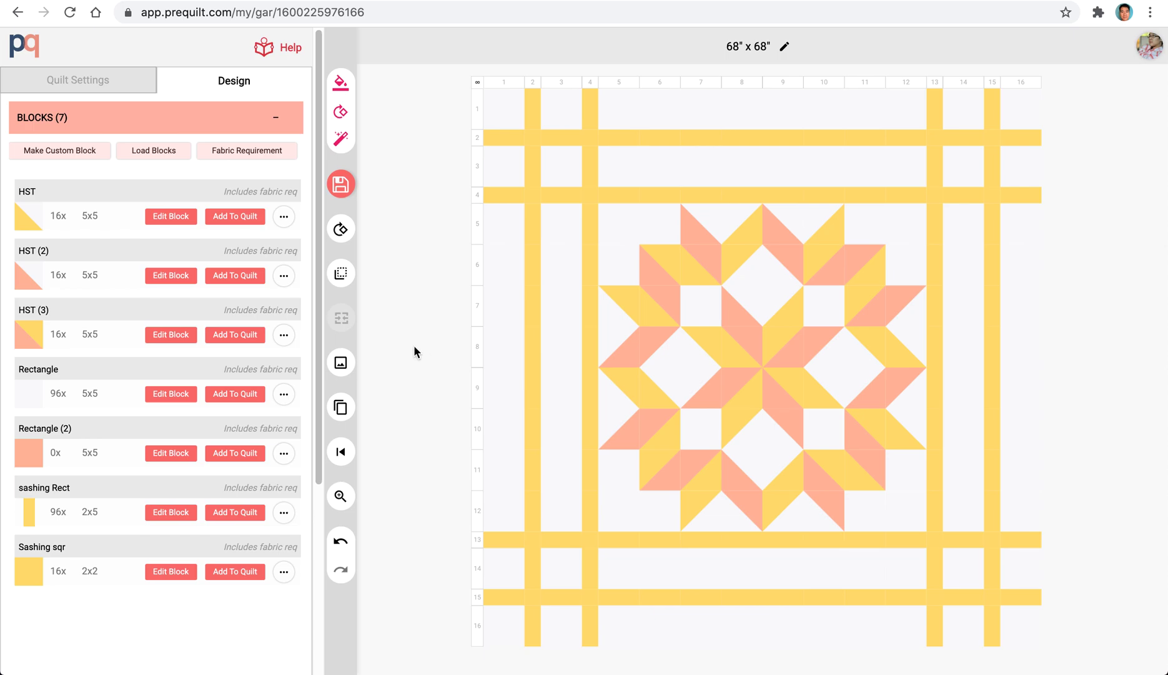
Add a border 2" in width and height around the quilt, coloured with colour tag B.
click(484, 106)
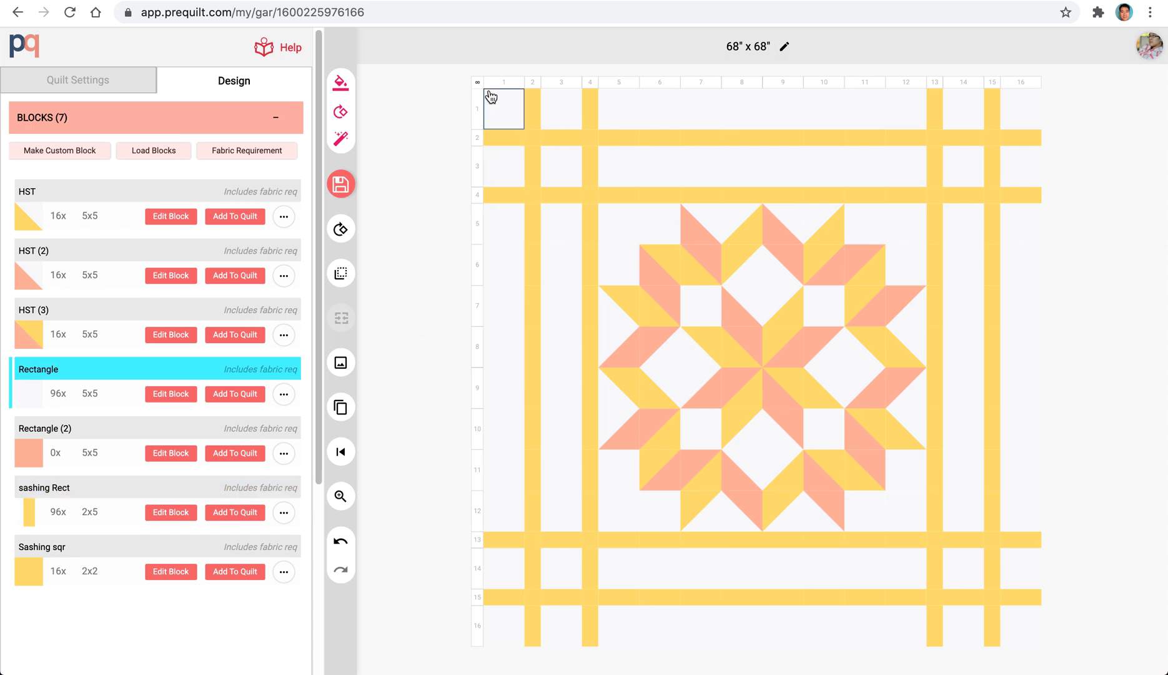
click(194, 118)
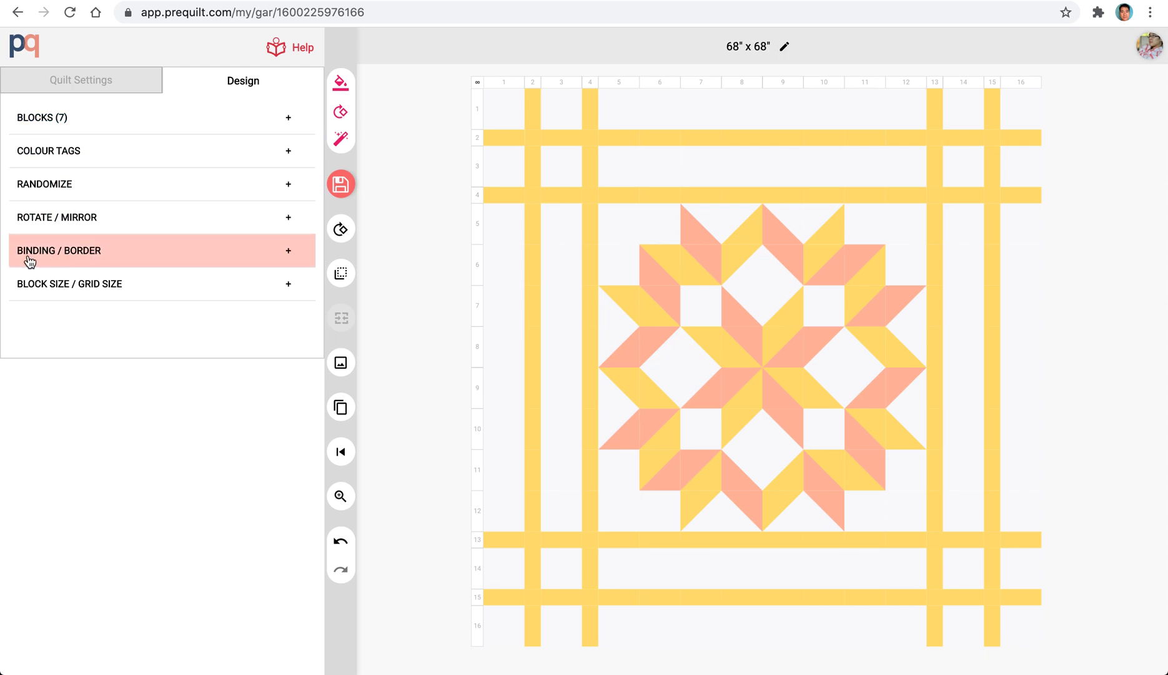
click(116, 262)
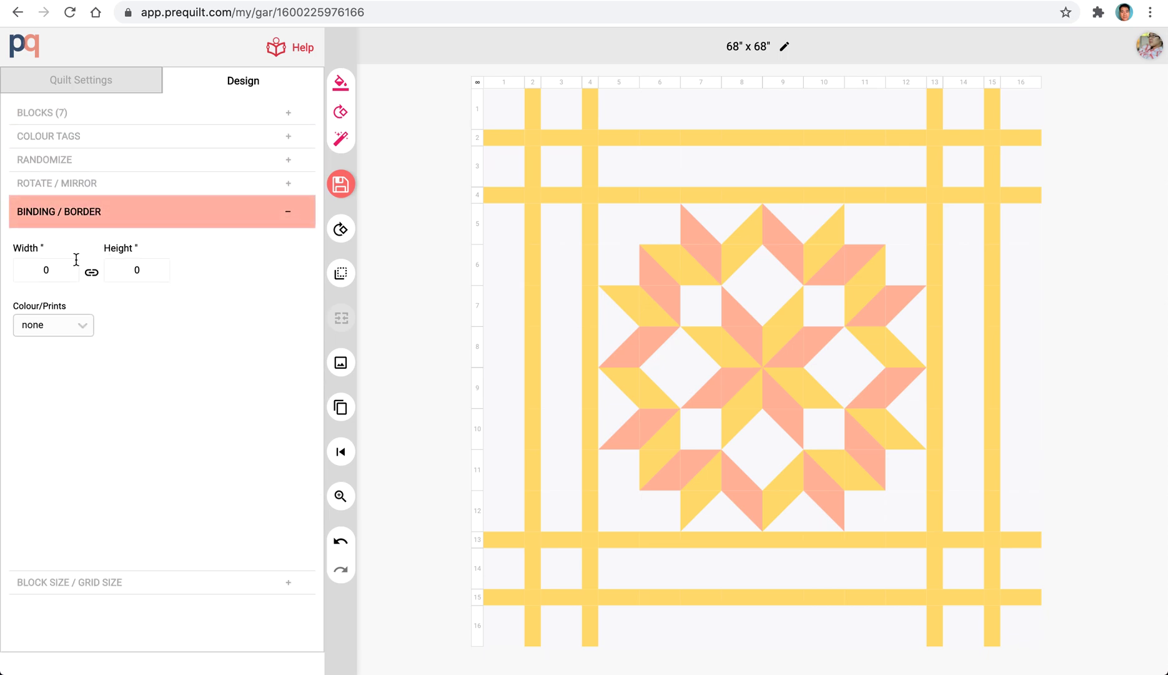
click(49, 264)
text(2)
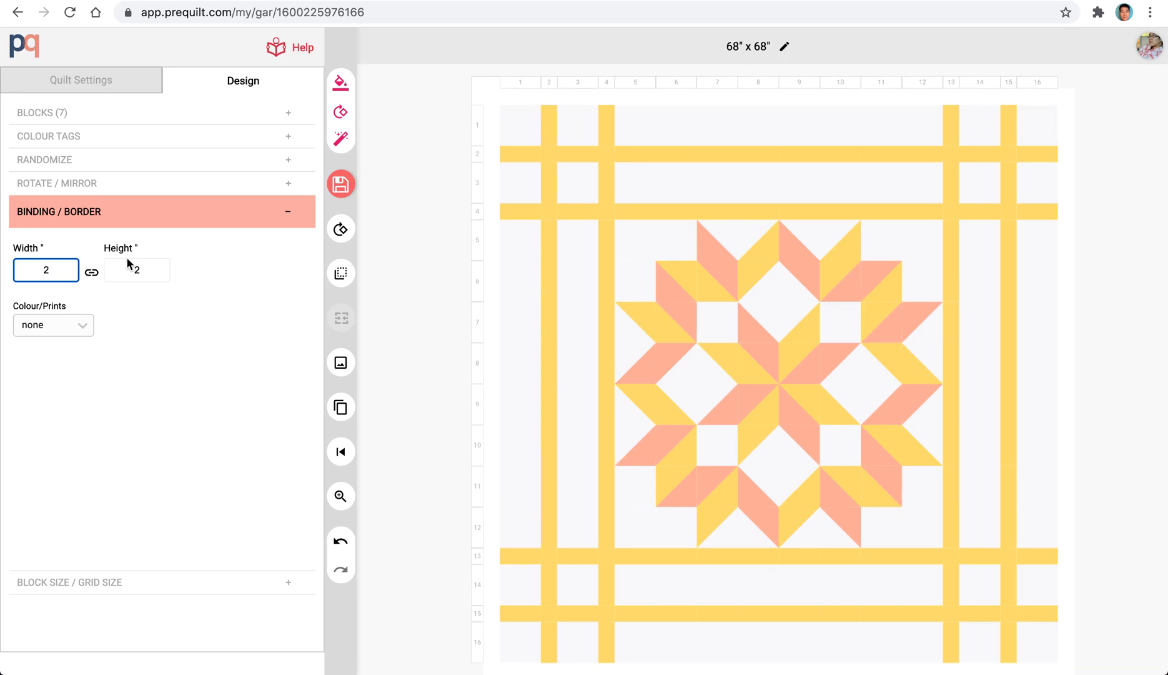
click(57, 325)
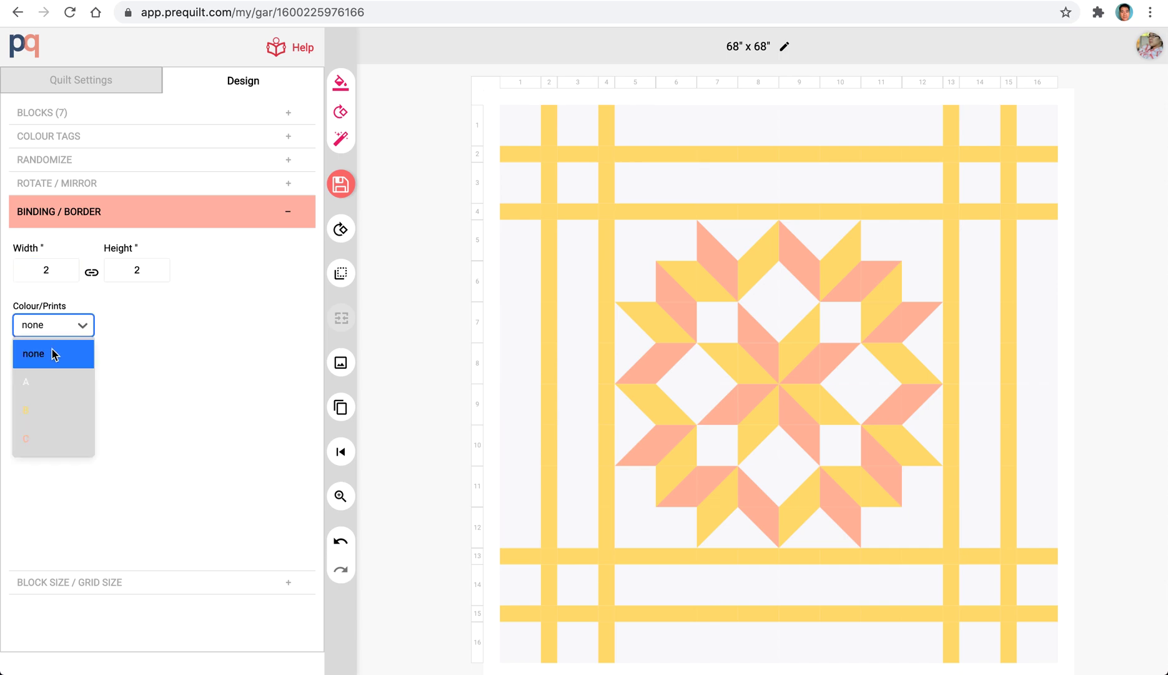
click(41, 412)
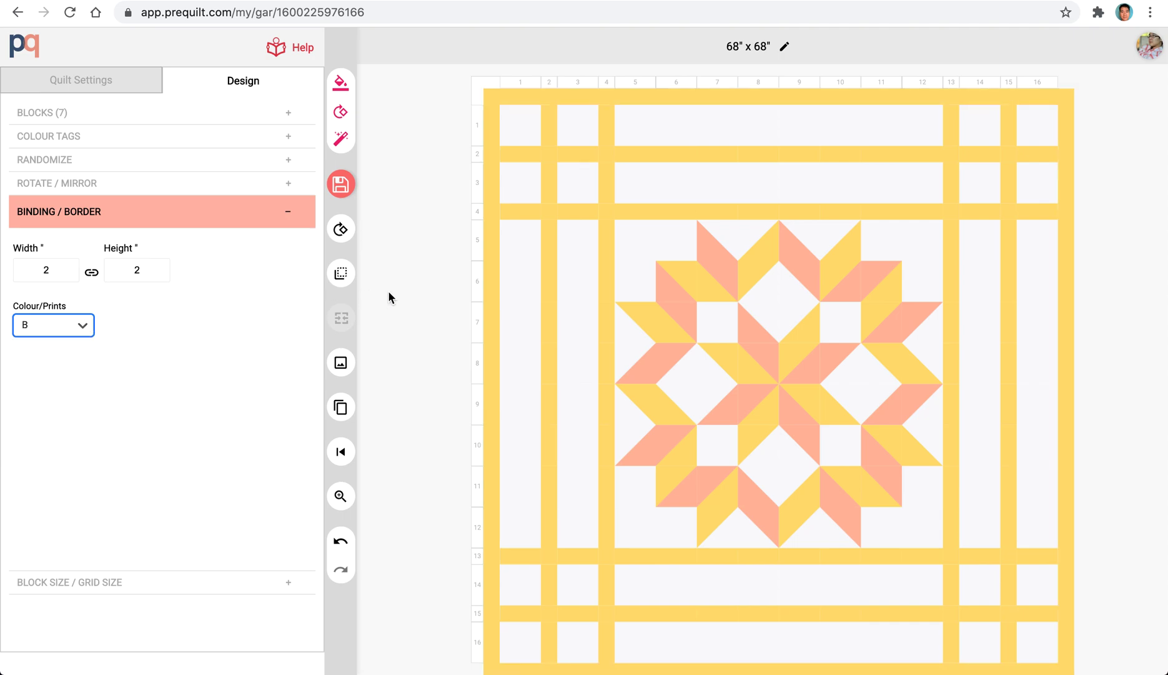
click(413, 306)
Rotate the four centre blocks of the star so their peach triangles form a diamond, and clear the selection.
click(768, 366)
drag(768, 366, 794, 391)
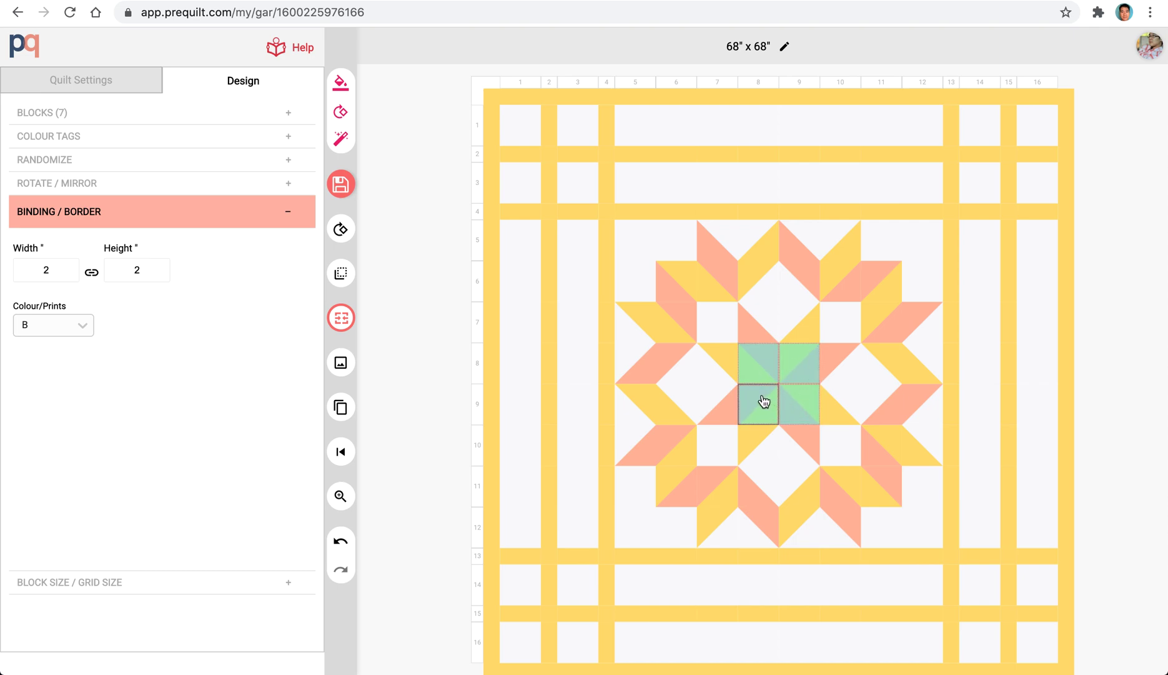
click(341, 233)
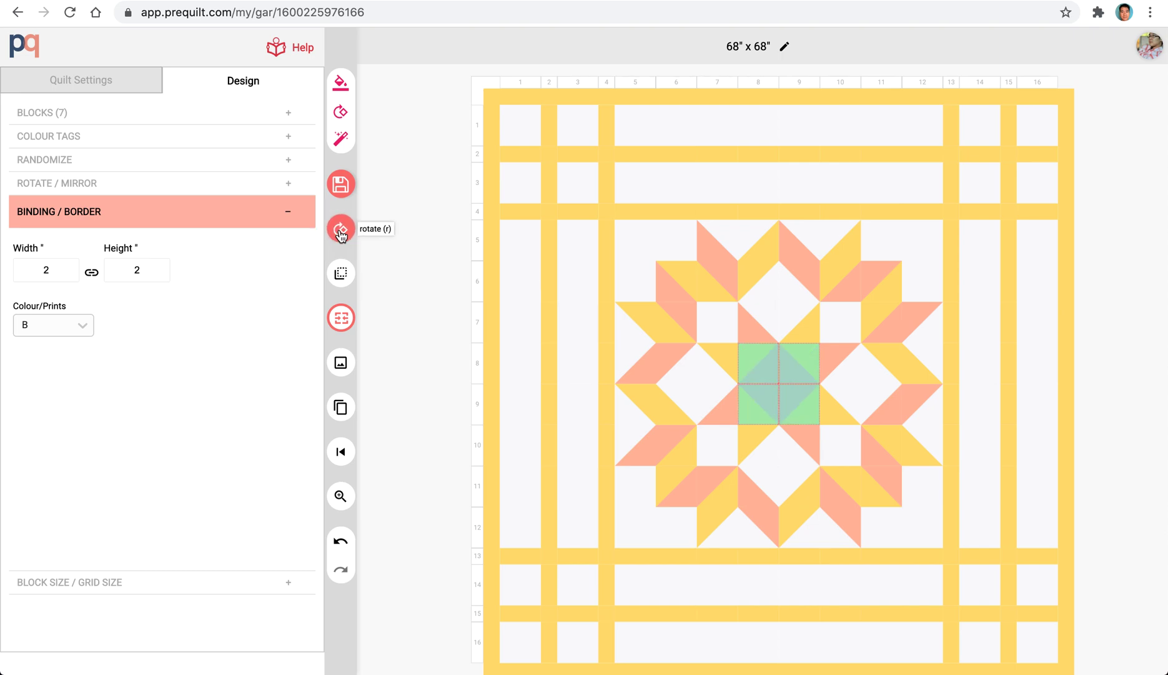
click(423, 352)
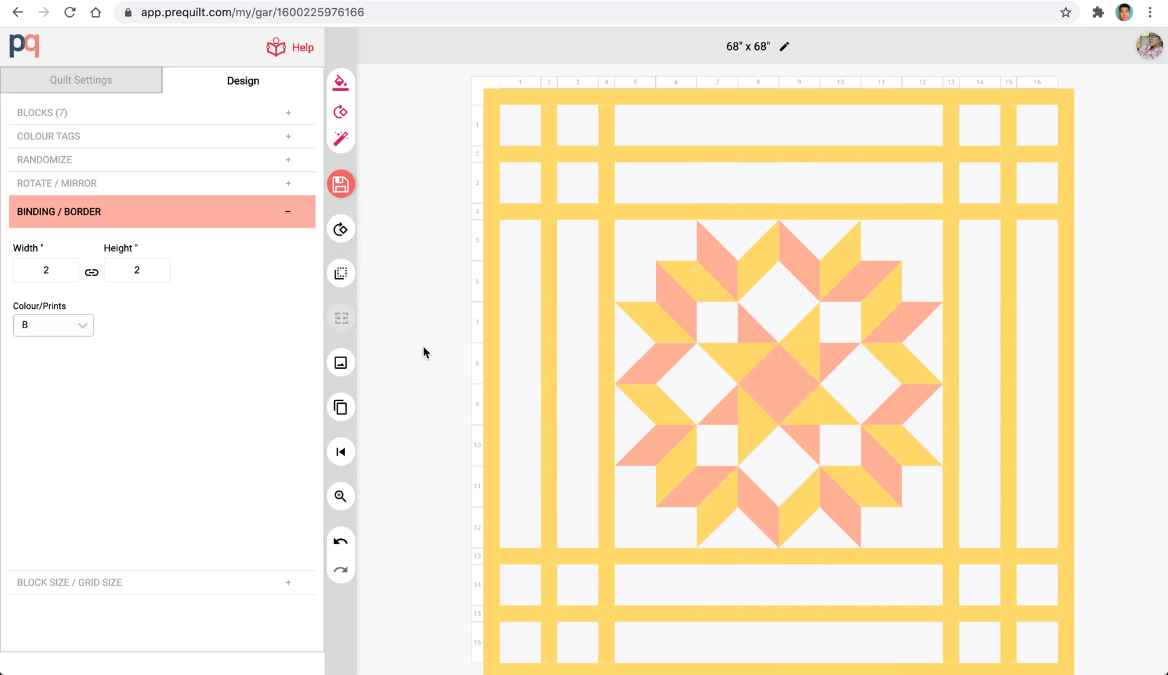
Select the 2x2 block groups at the middle of the star's four sides, rotate their blocks in place, and clear the selection.
click(739, 238)
drag(740, 242, 803, 286)
drag(891, 369, 921, 406)
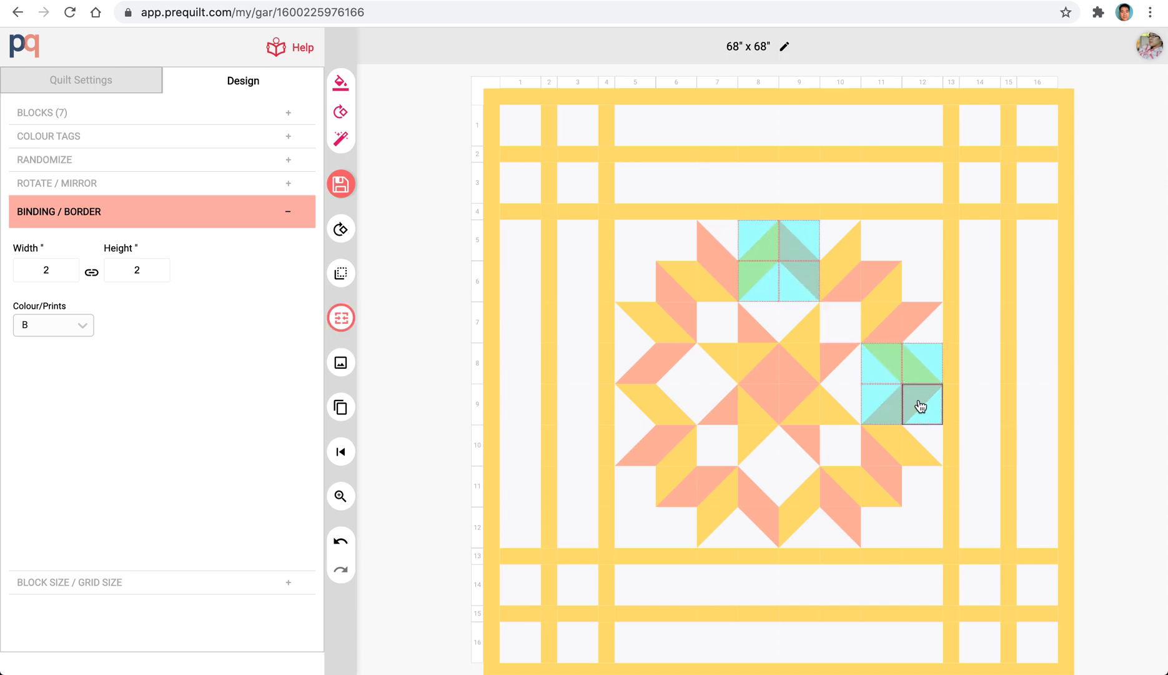
drag(760, 527, 805, 529)
drag(640, 365, 684, 407)
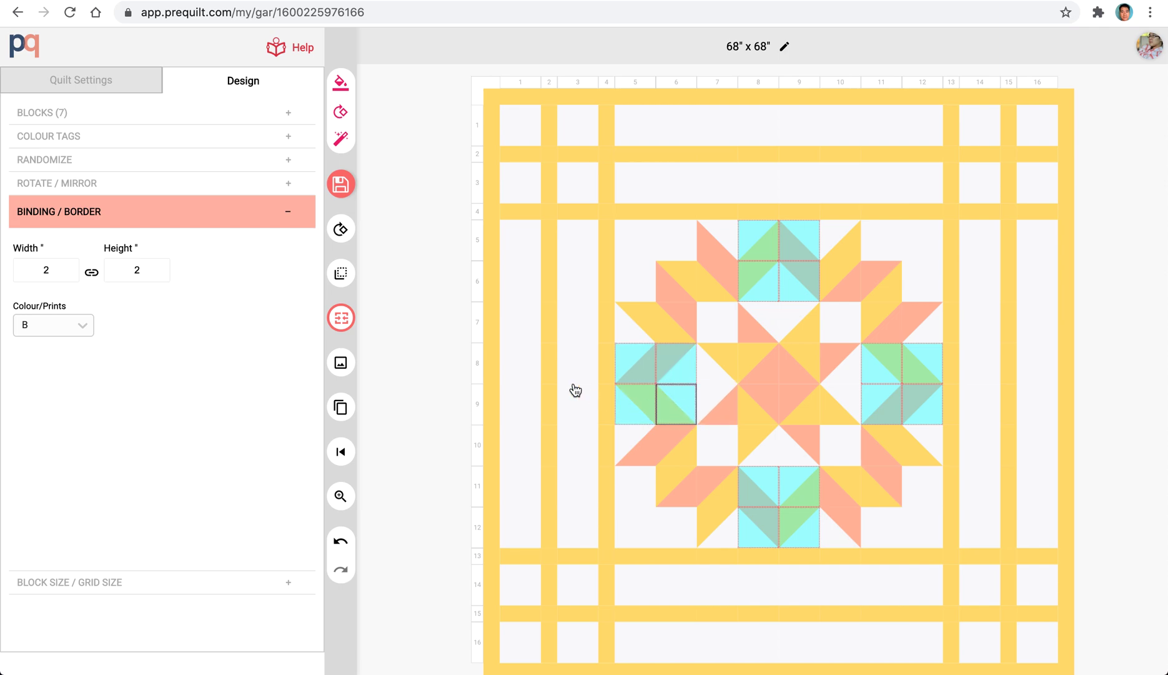
click(342, 229)
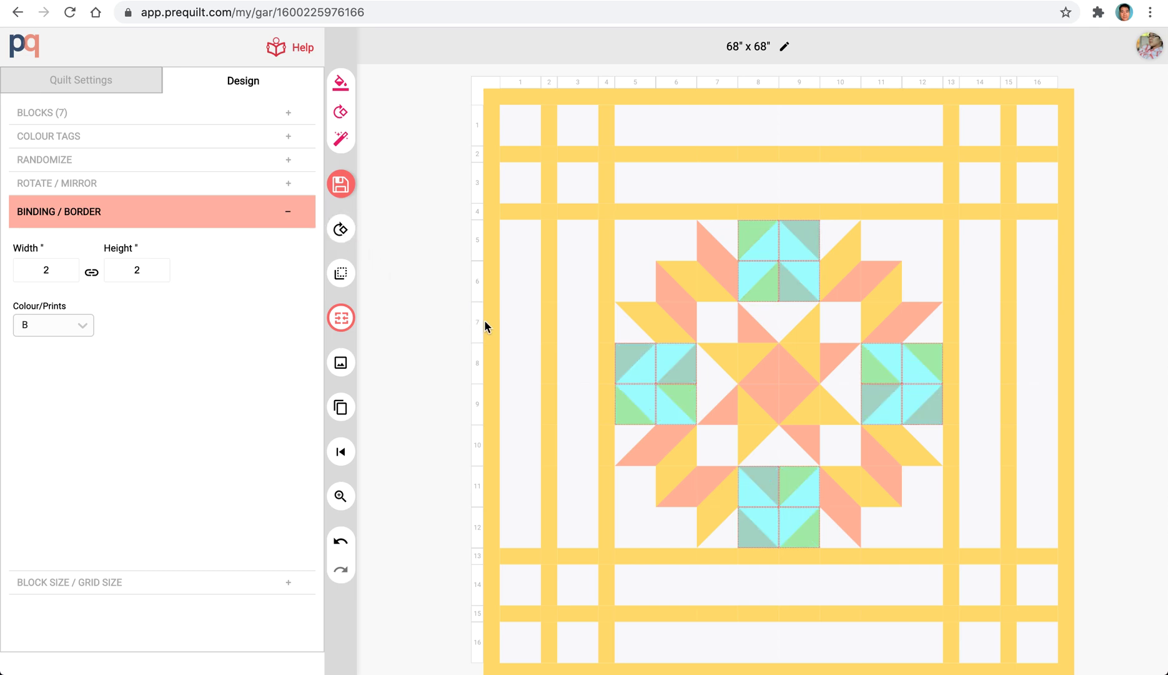
click(433, 338)
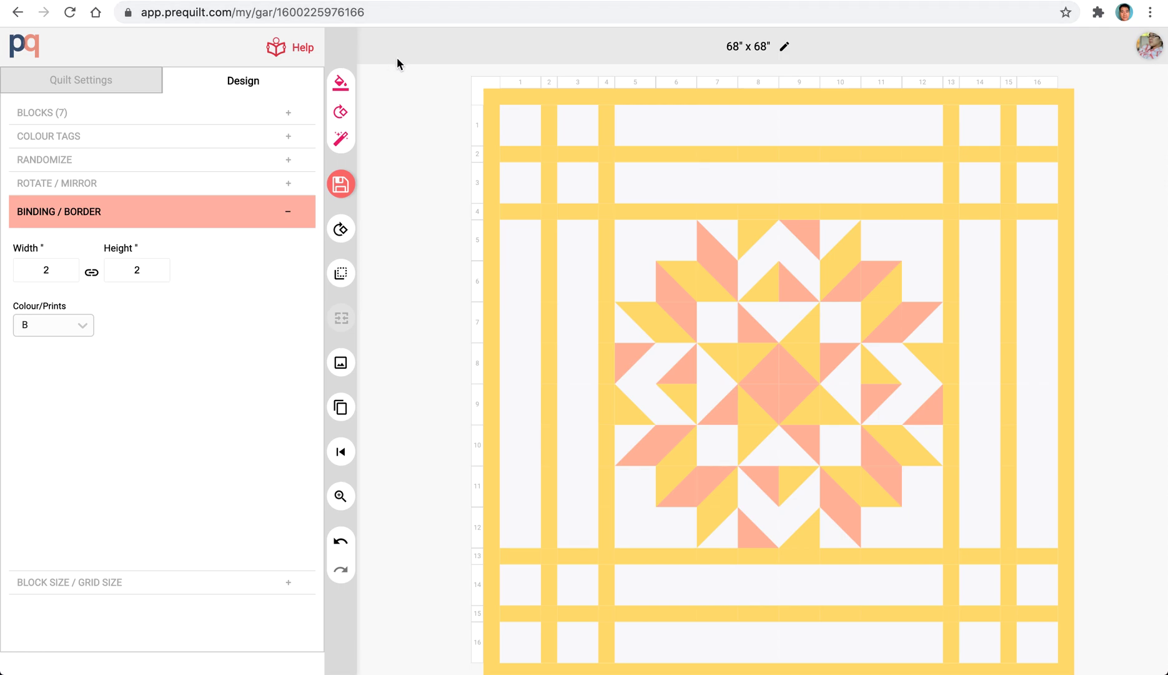
Randomize the quilt's colours repeatedly until reaching a kona caramel, kona ocean and kona papaya palette.
click(346, 88)
click(347, 88)
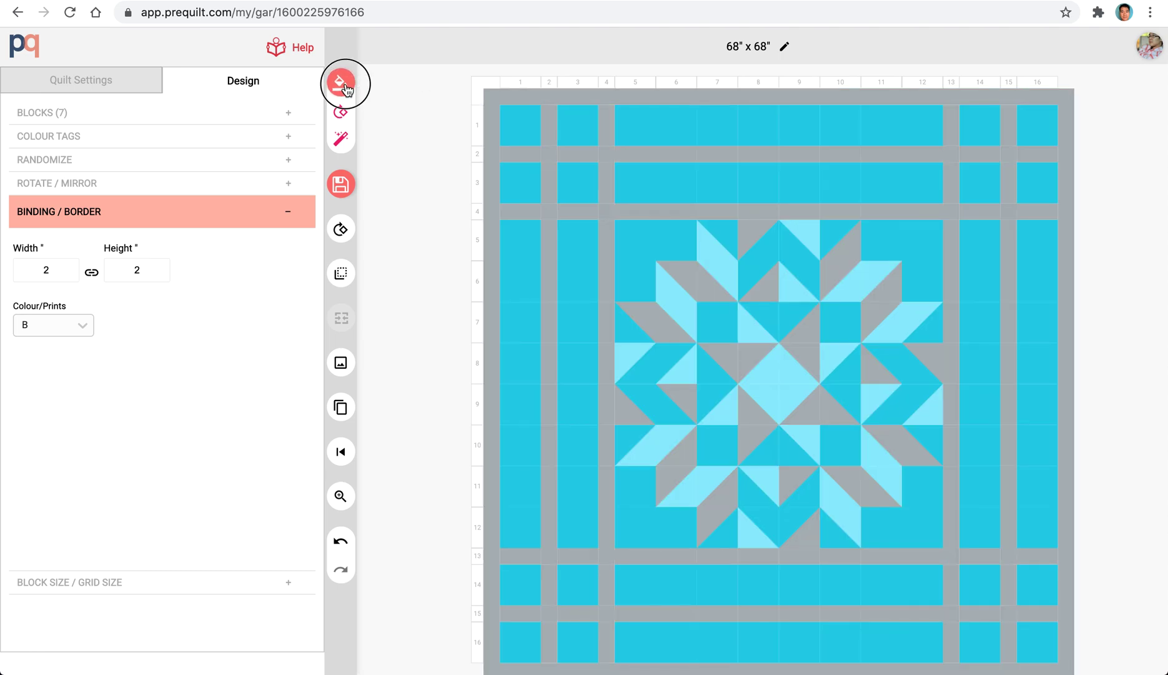
click(346, 88)
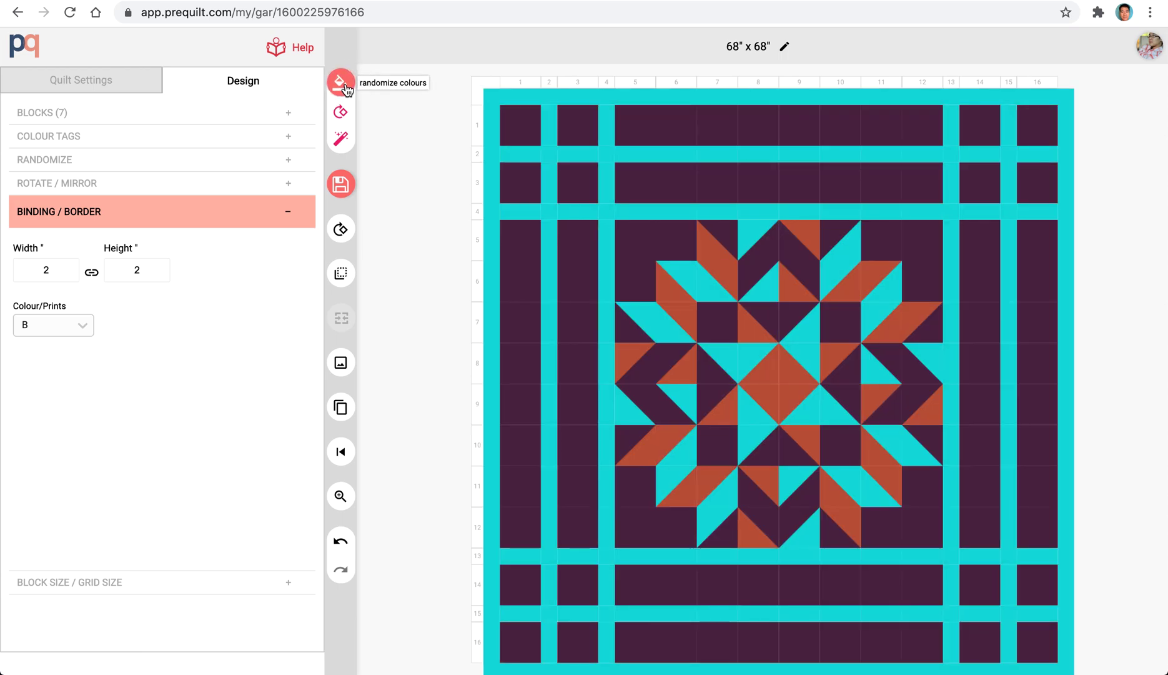
click(347, 88)
click(347, 88)
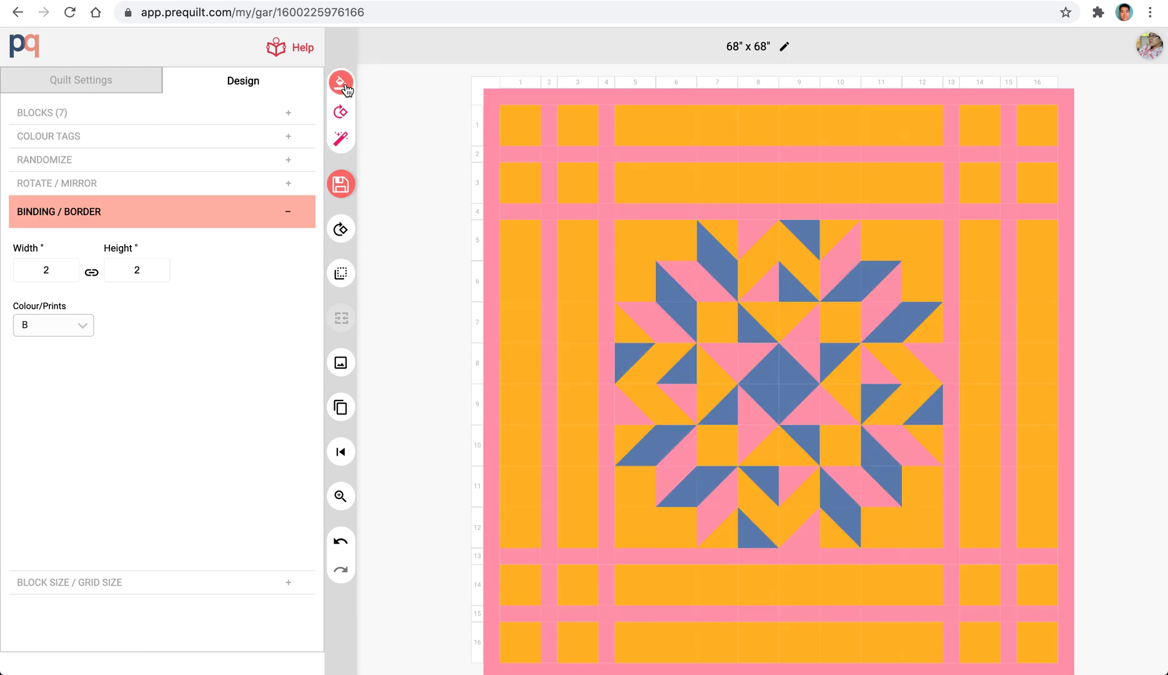
click(346, 88)
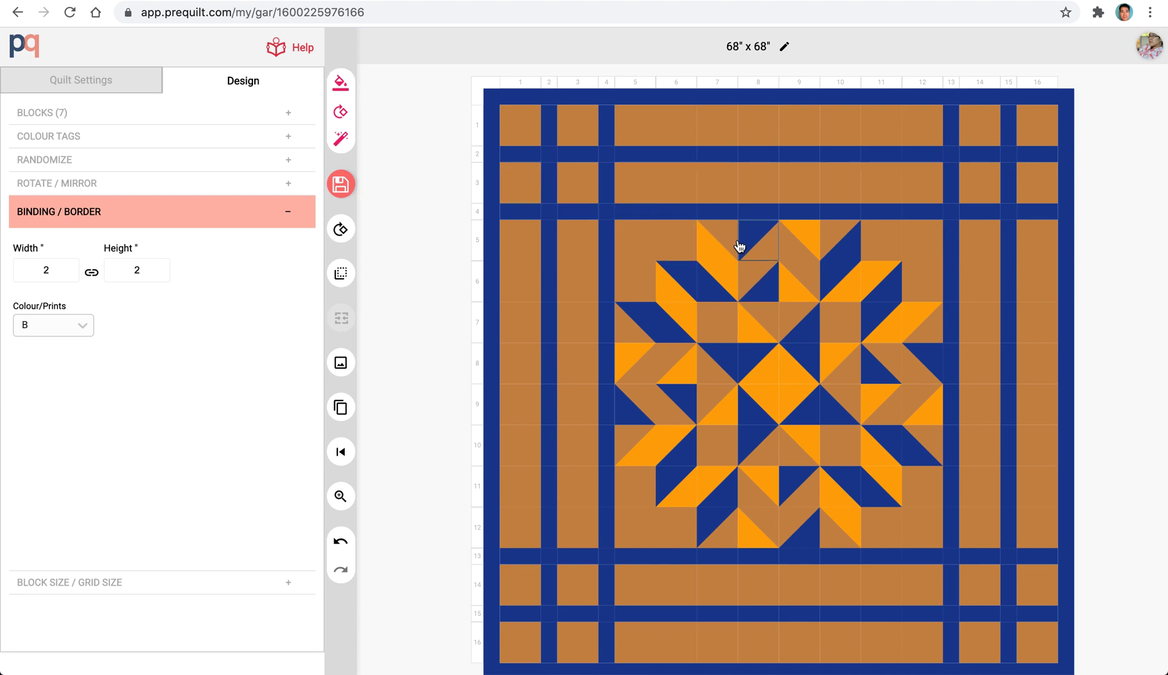
Lock the kona caramel and kona papaya colour tags, A and C.
click(718, 253)
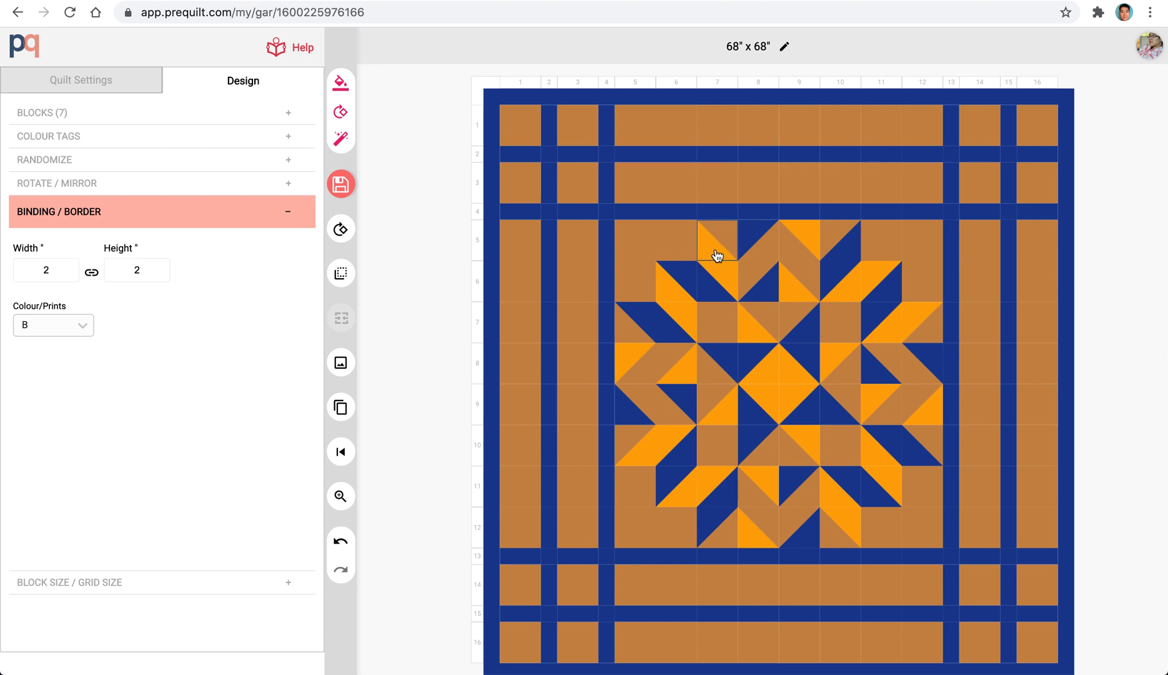
click(722, 239)
click(114, 136)
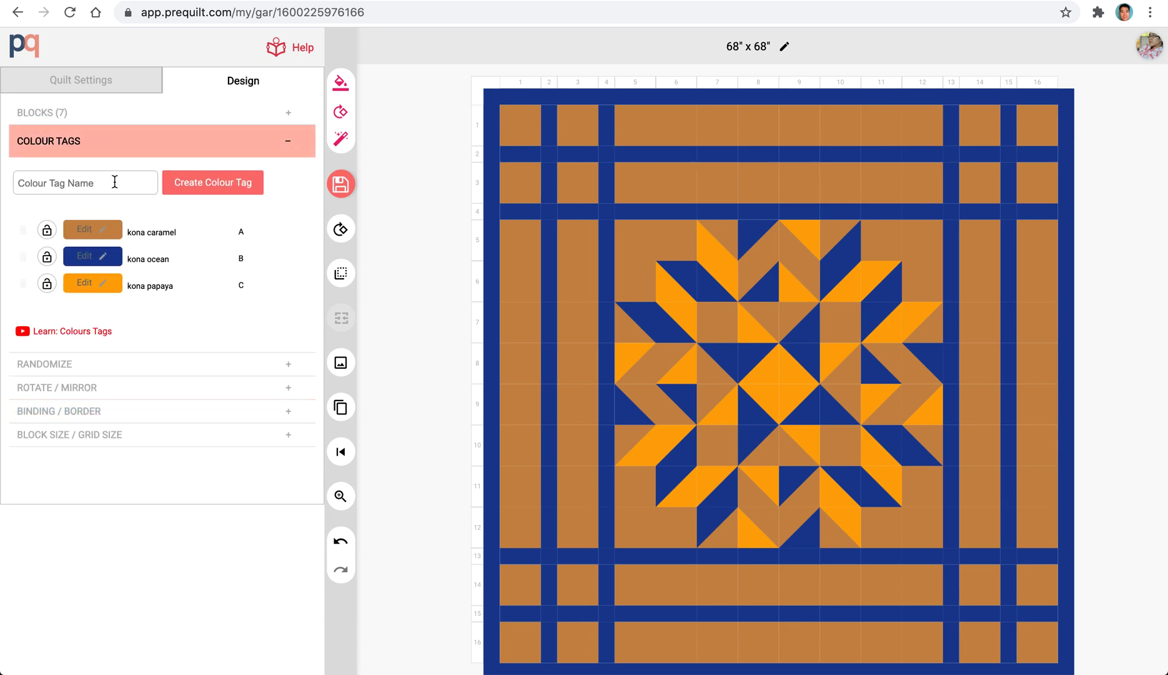
click(48, 283)
click(47, 231)
Randomize the unlocked colour tag B repeatedly until it becomes kona sour apple.
click(342, 84)
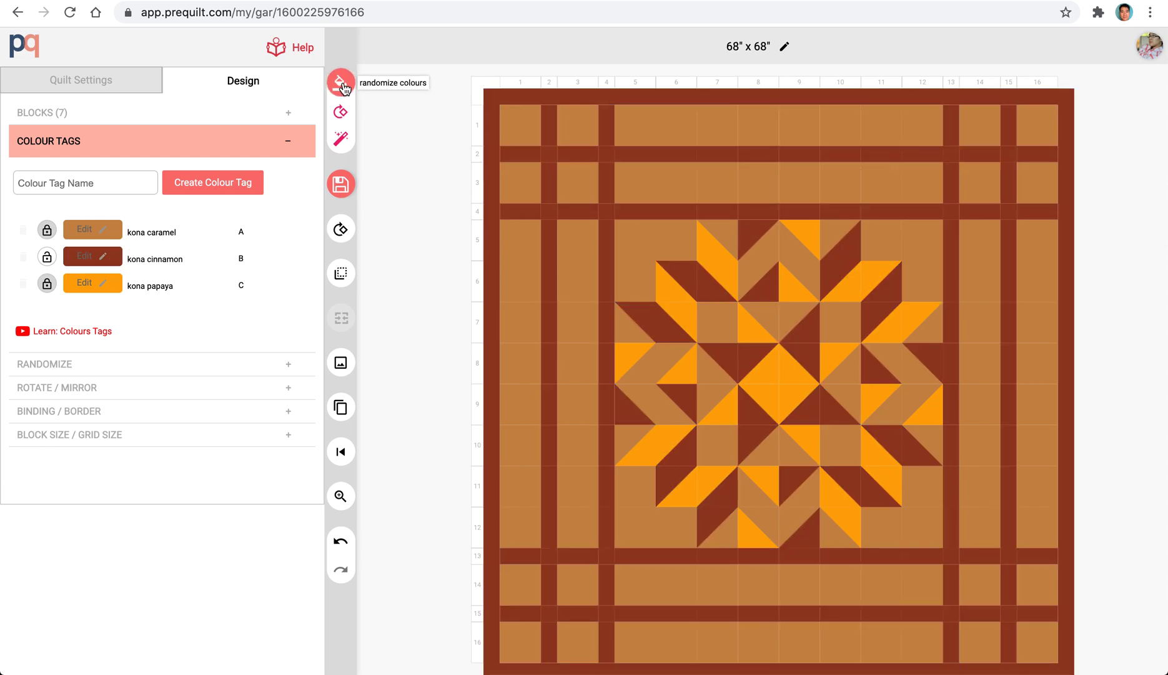
click(342, 83)
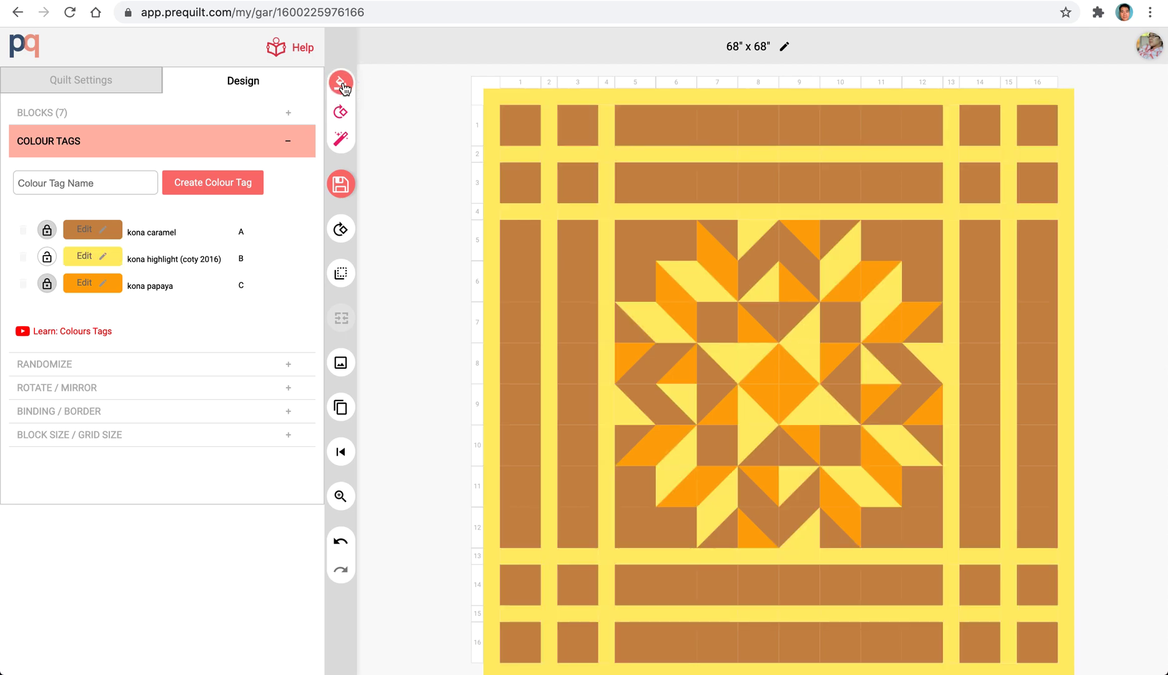
click(342, 84)
click(342, 84)
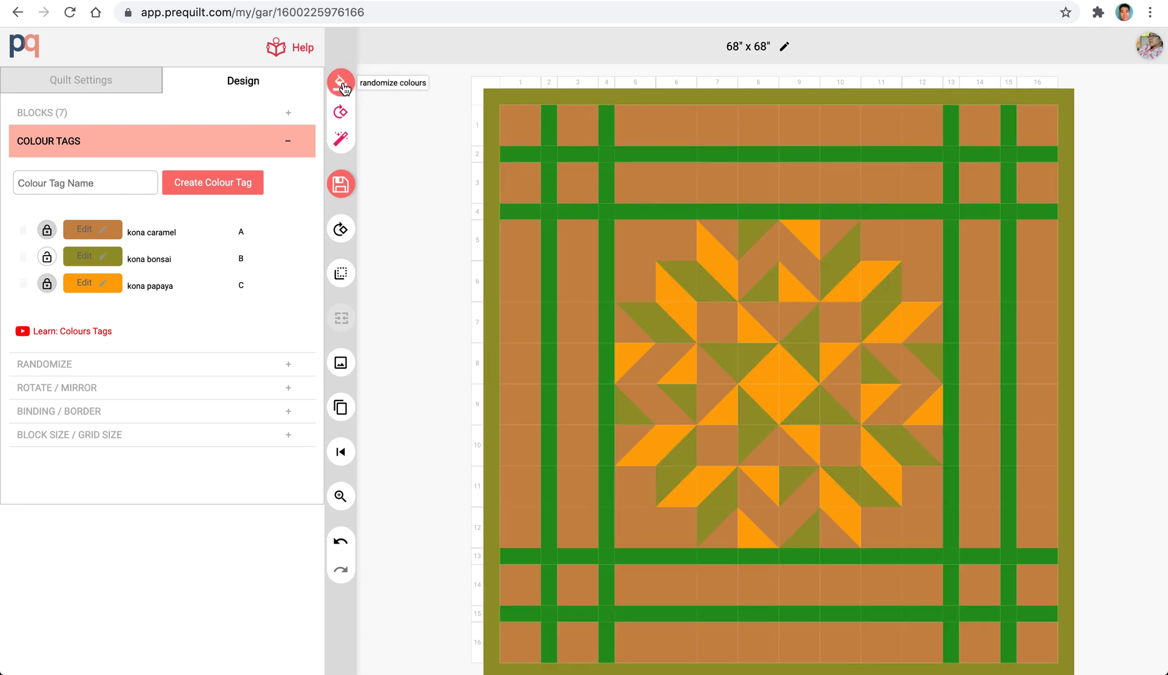
click(343, 83)
click(343, 84)
click(342, 84)
click(343, 84)
click(343, 83)
click(342, 83)
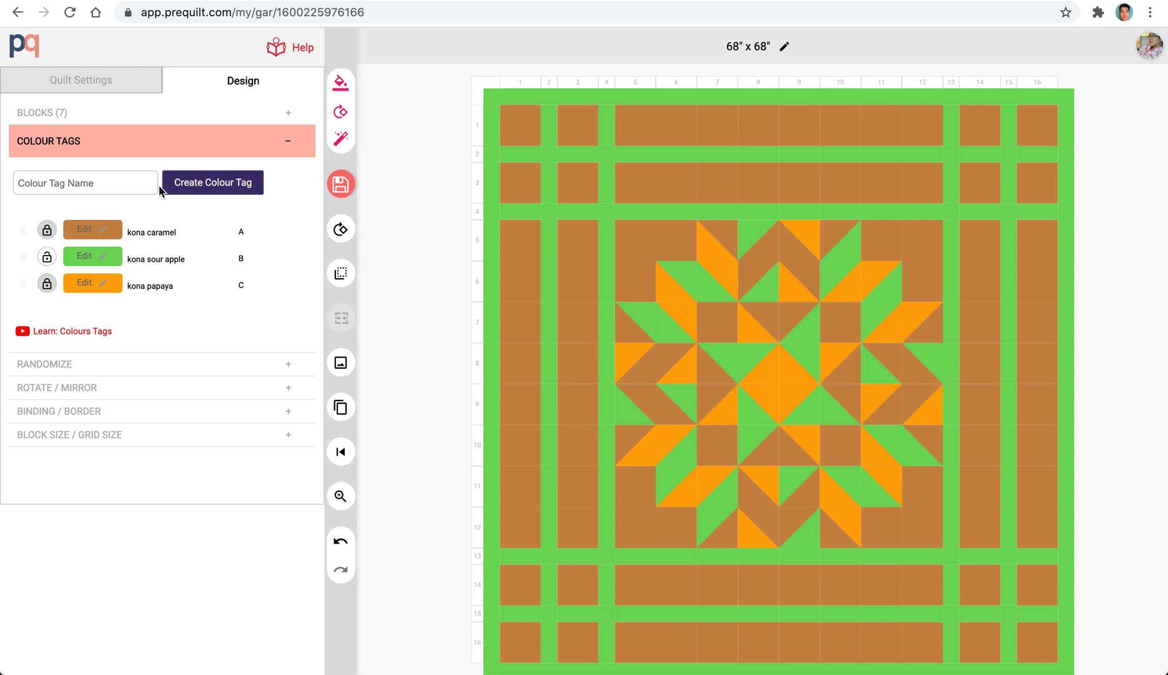
Change colour tag B to Kona Amethyst from the Kona 2020 solids.
click(104, 259)
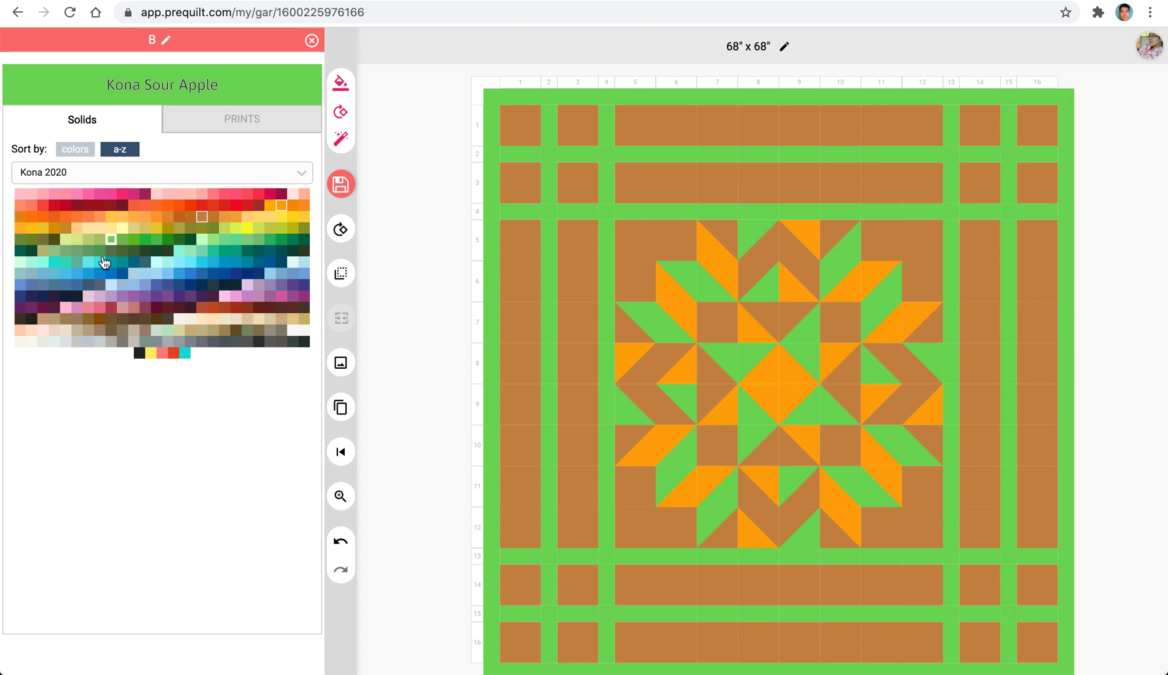
click(235, 319)
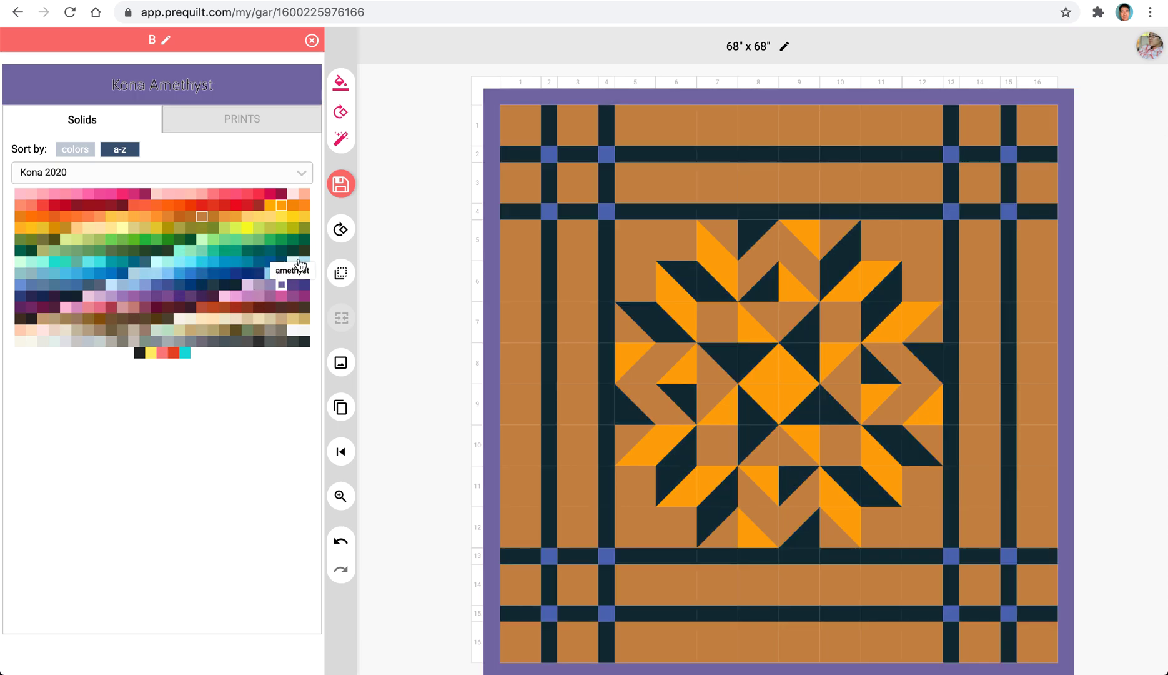
Change colour tag B to Kona Evergreen from the Kona 2020 solids and collapse the colour tag settings.
click(304, 252)
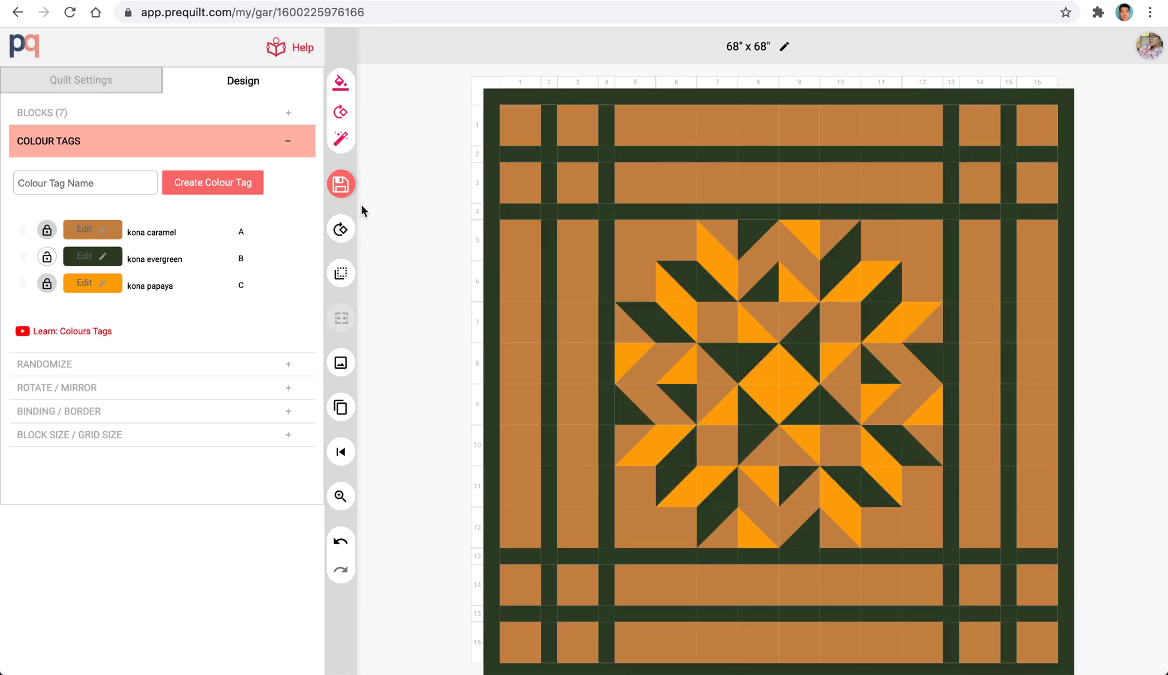
click(237, 143)
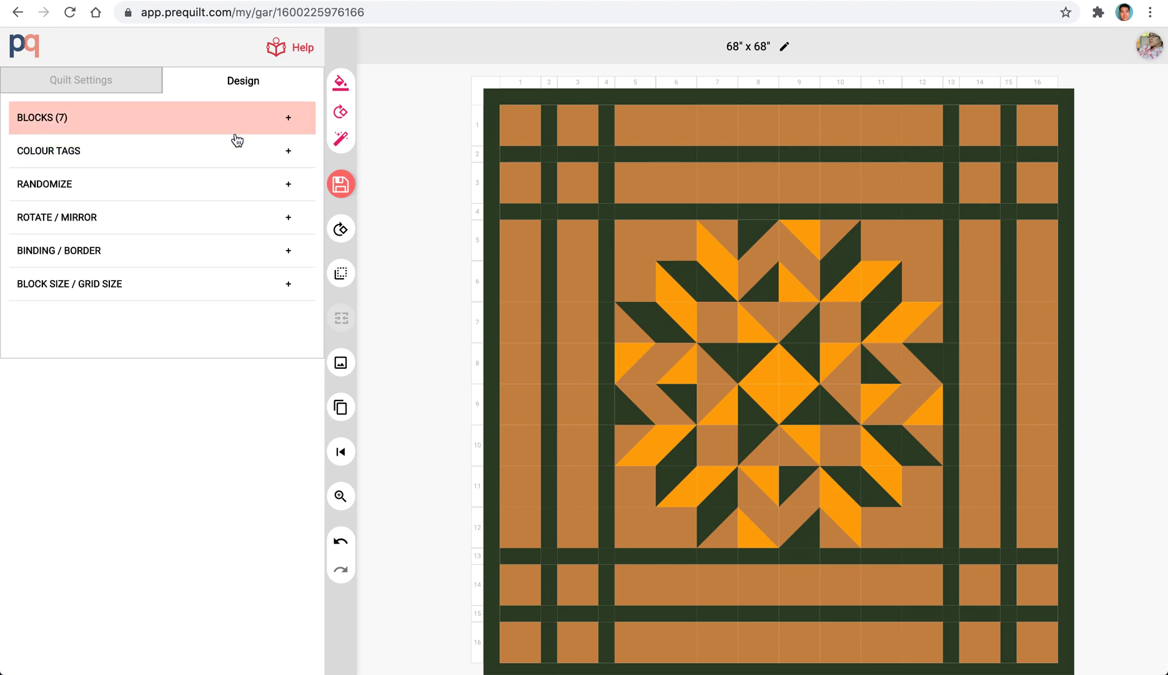
Download the quilt's Colours + Blocks summary, review its colour and block list, and return to the design.
click(340, 365)
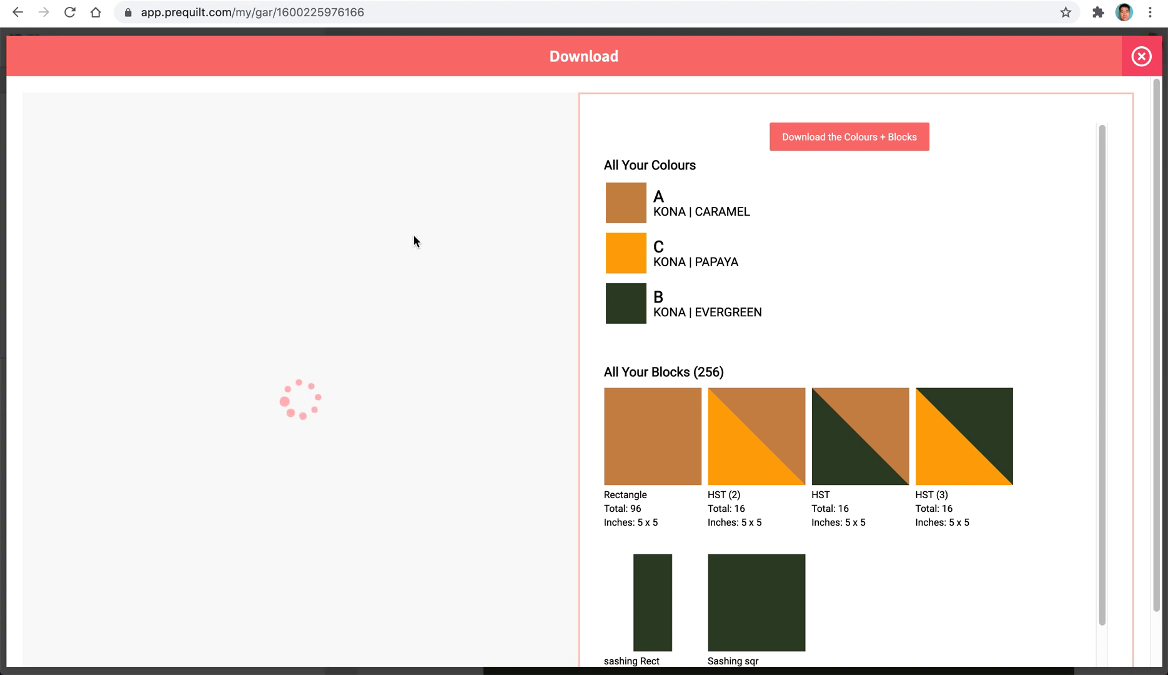
click(840, 143)
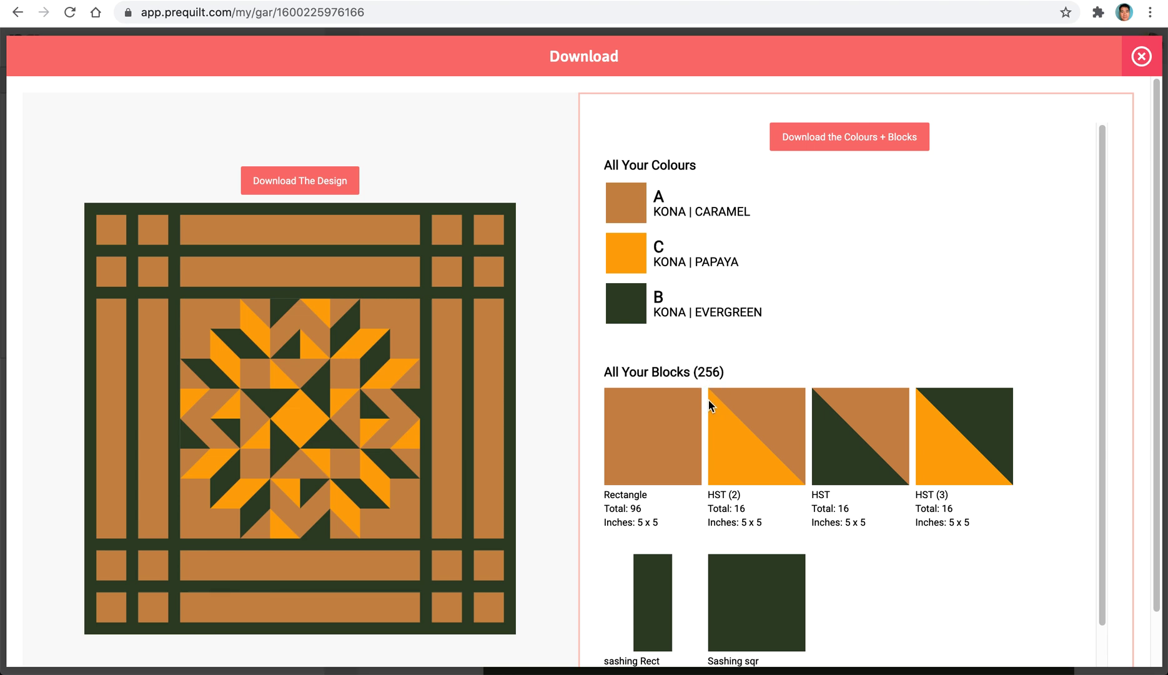
scroll(692, 445, down, 2)
scroll(692, 444, down, 1)
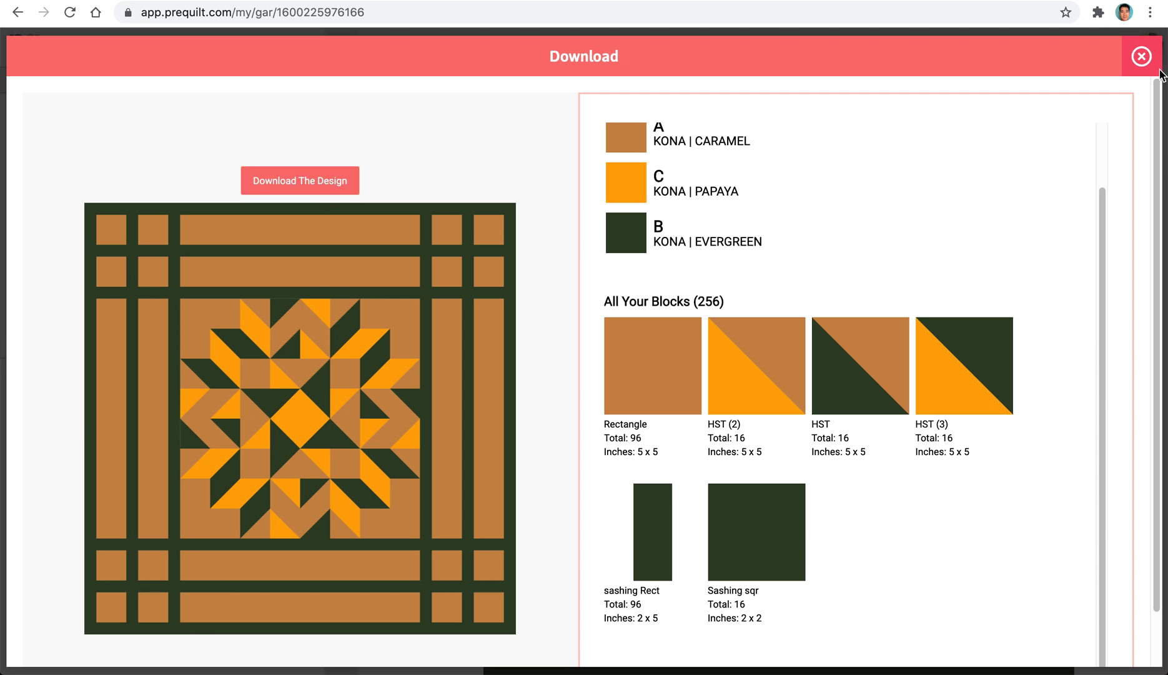
click(1142, 58)
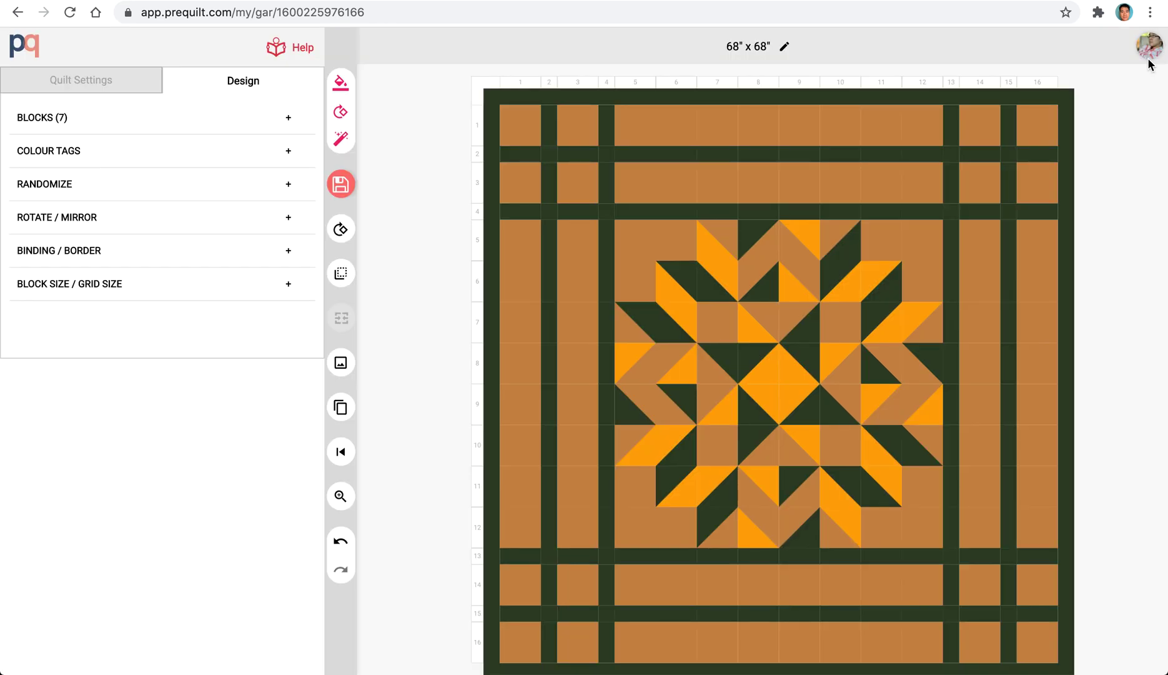